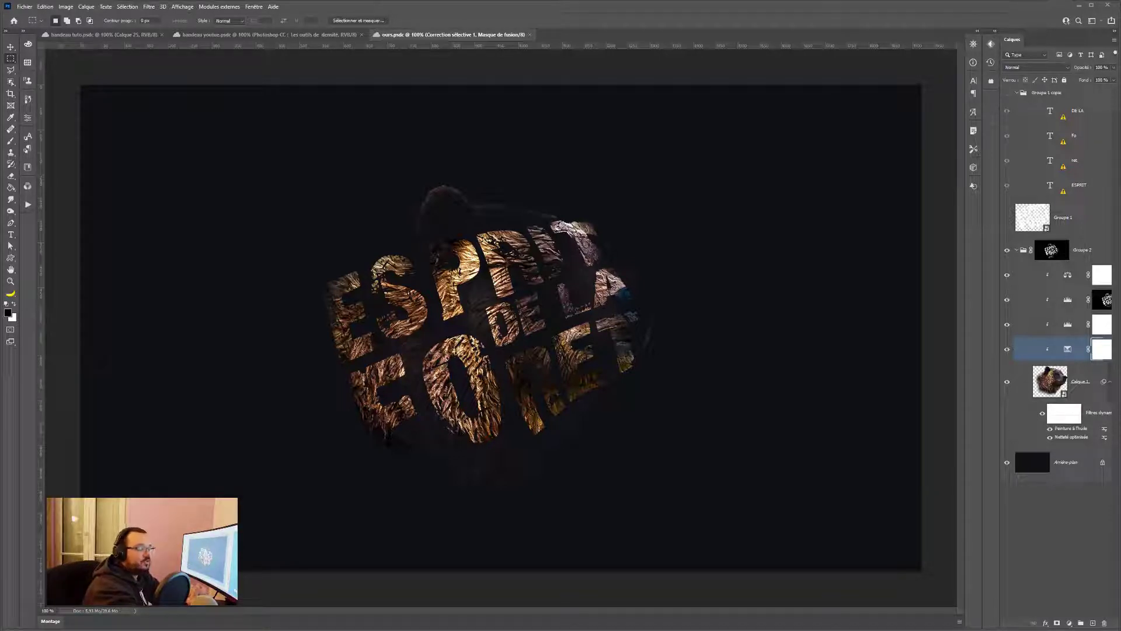
key("ctrl+shift+d")
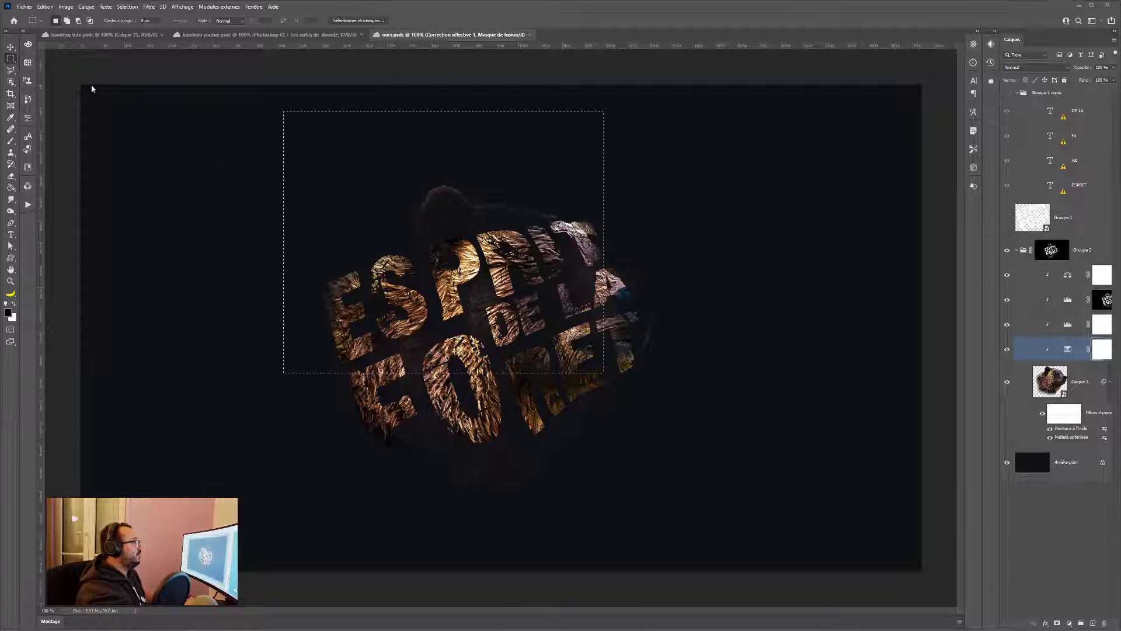
key("ctrl+d")
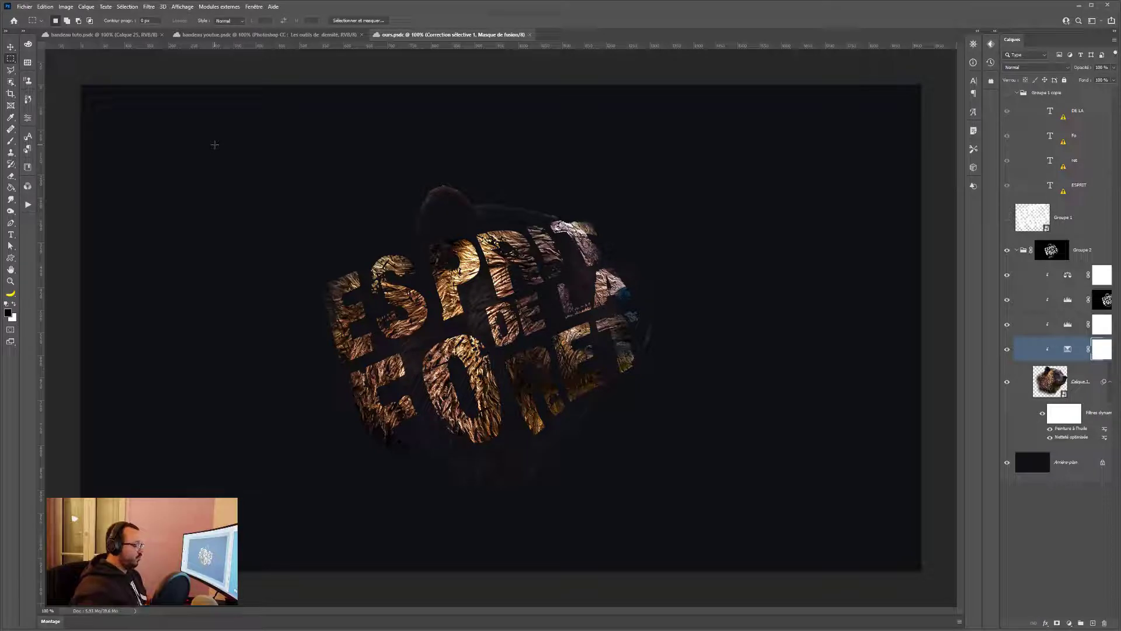
key("ctrl+f")
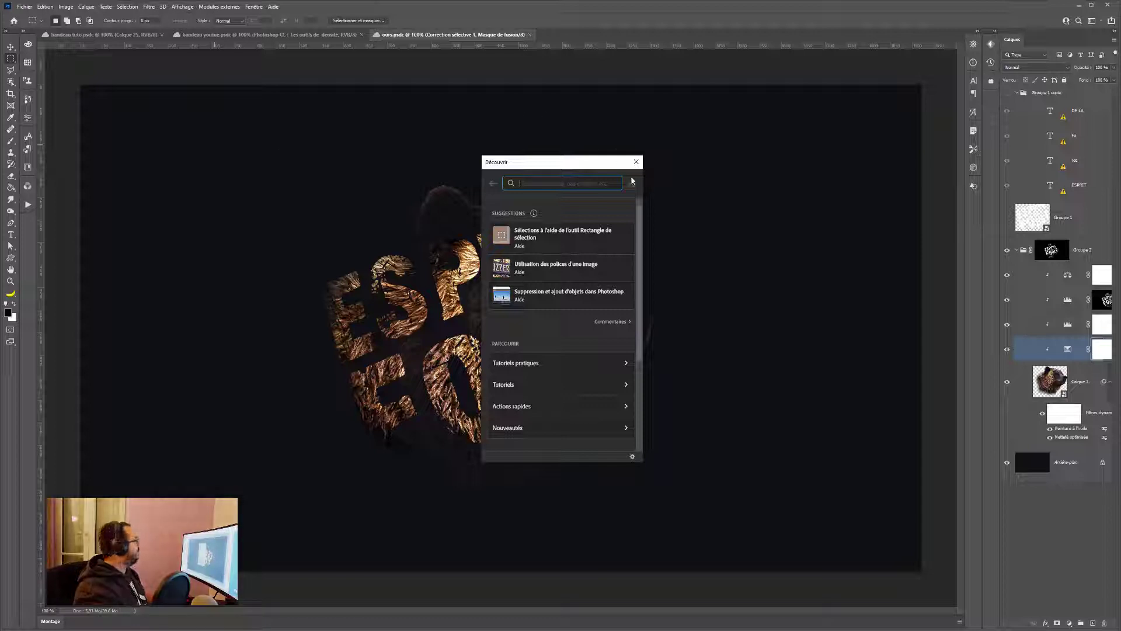
left_click(635, 163)
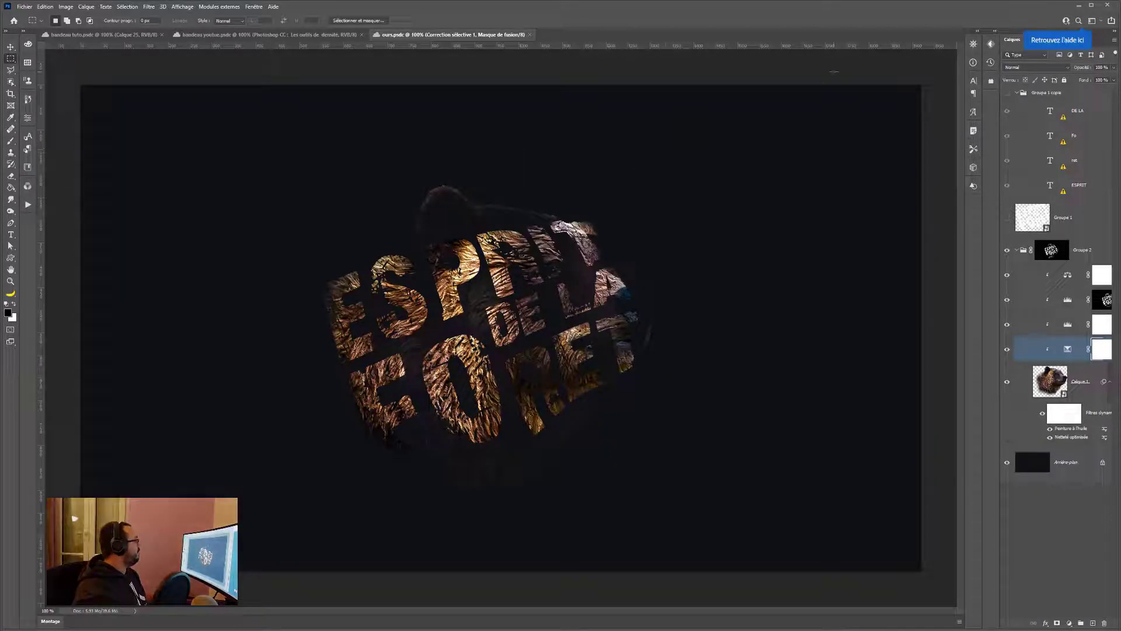
left_click(1070, 40)
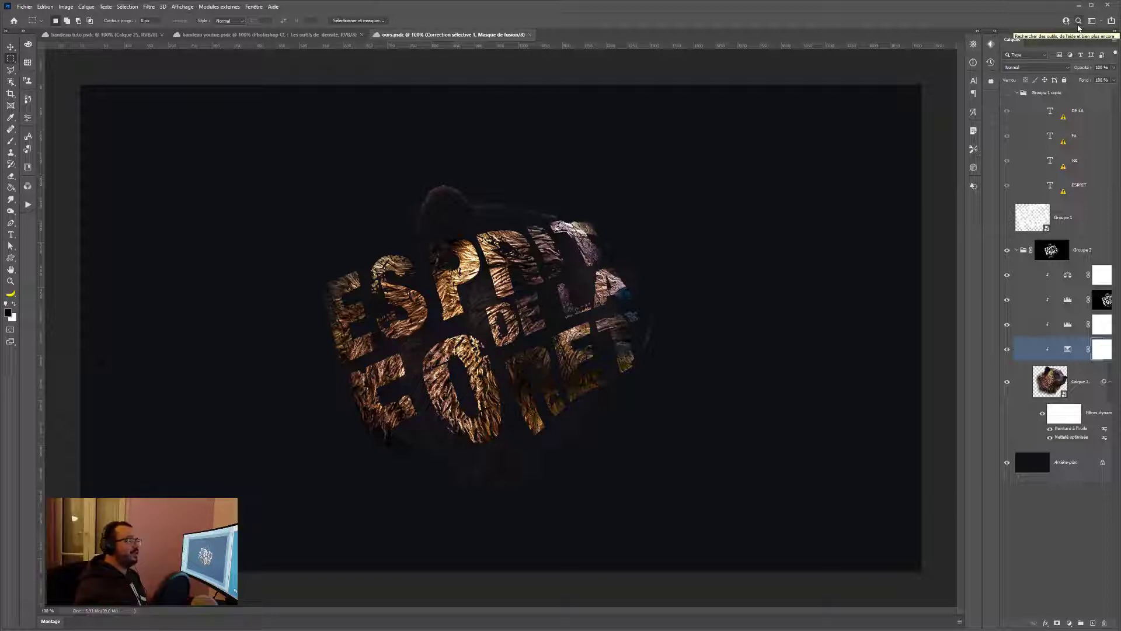
Open the Découvrir search window beside the artwork and widen the layer list to show the full layer names.
left_click(1079, 23)
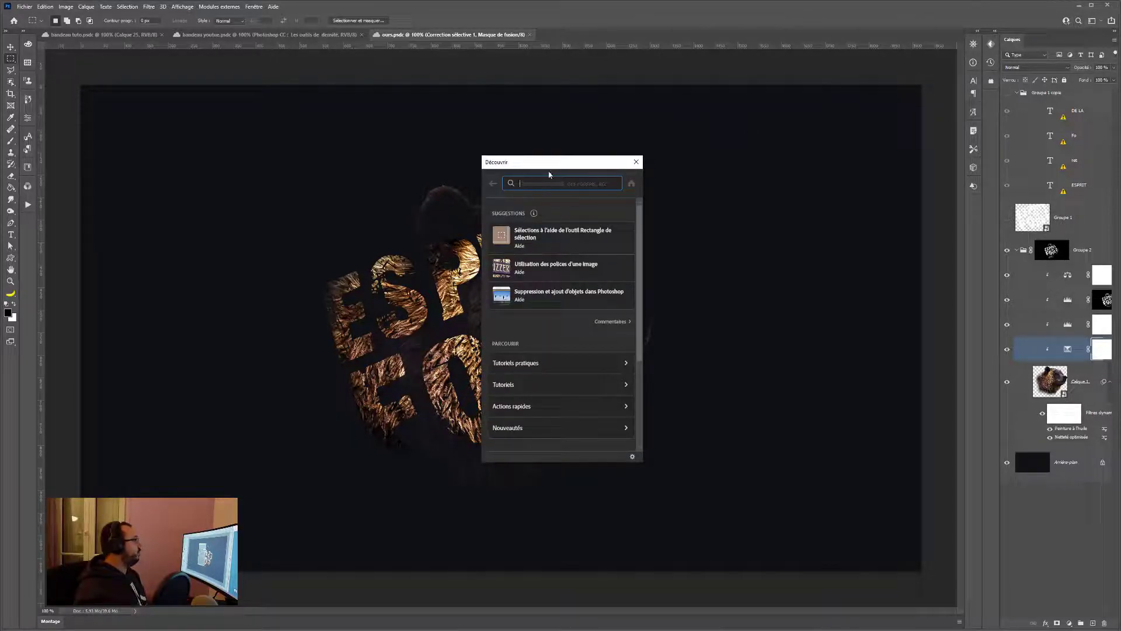
left_click_drag(549, 173, 214, 117)
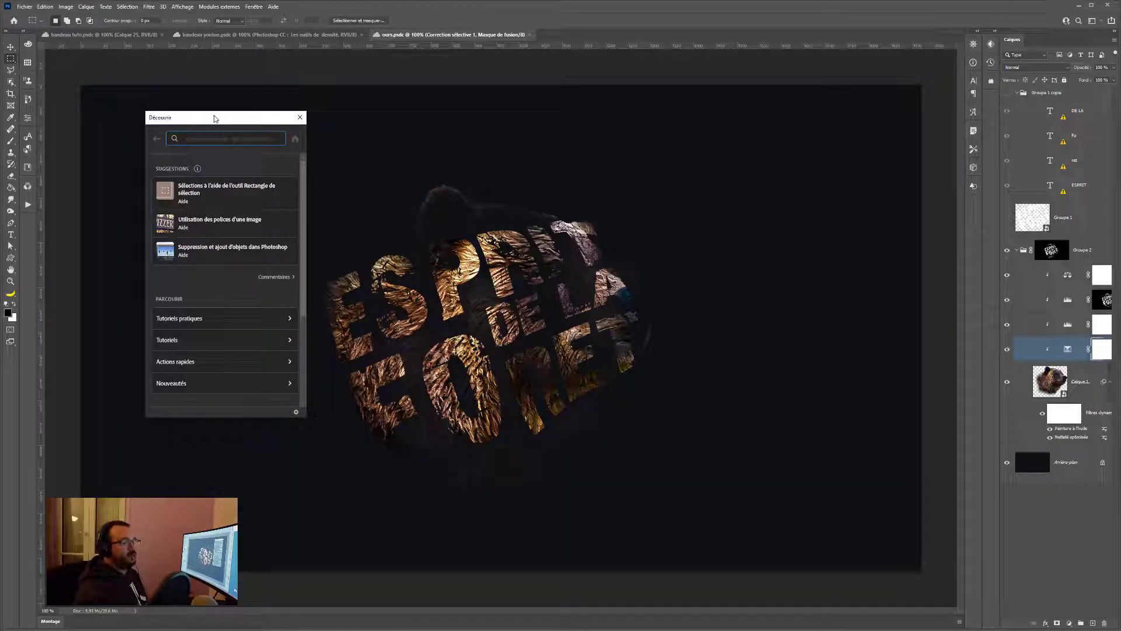
mouse_move(227, 120)
left_mouse_down()
mouse_move(30, 236)
mouse_move(22, 228)
mouse_move(314, 192)
mouse_move(267, 112)
mouse_move(227, 113)
left_mouse_up()
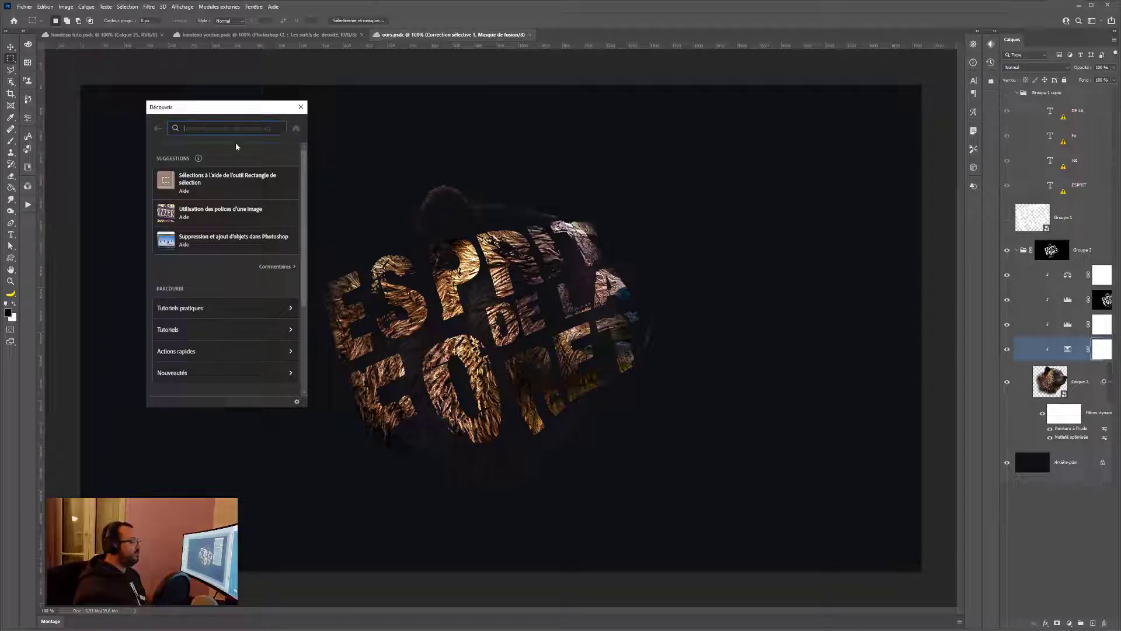
mouse_move(206, 156)
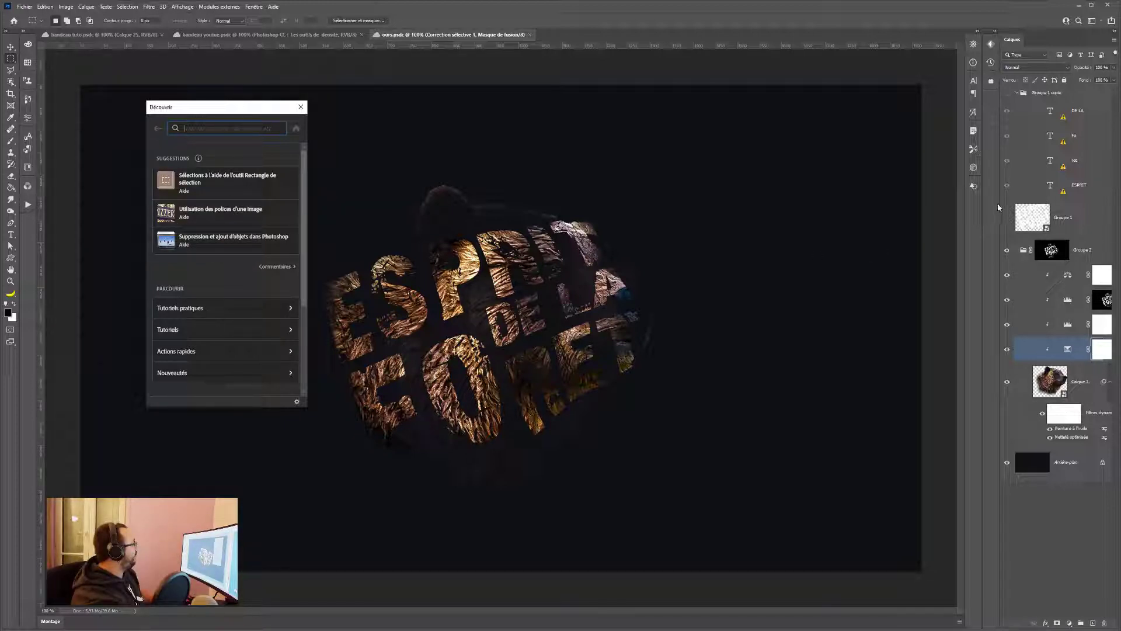
left_click_drag(998, 206, 937, 207)
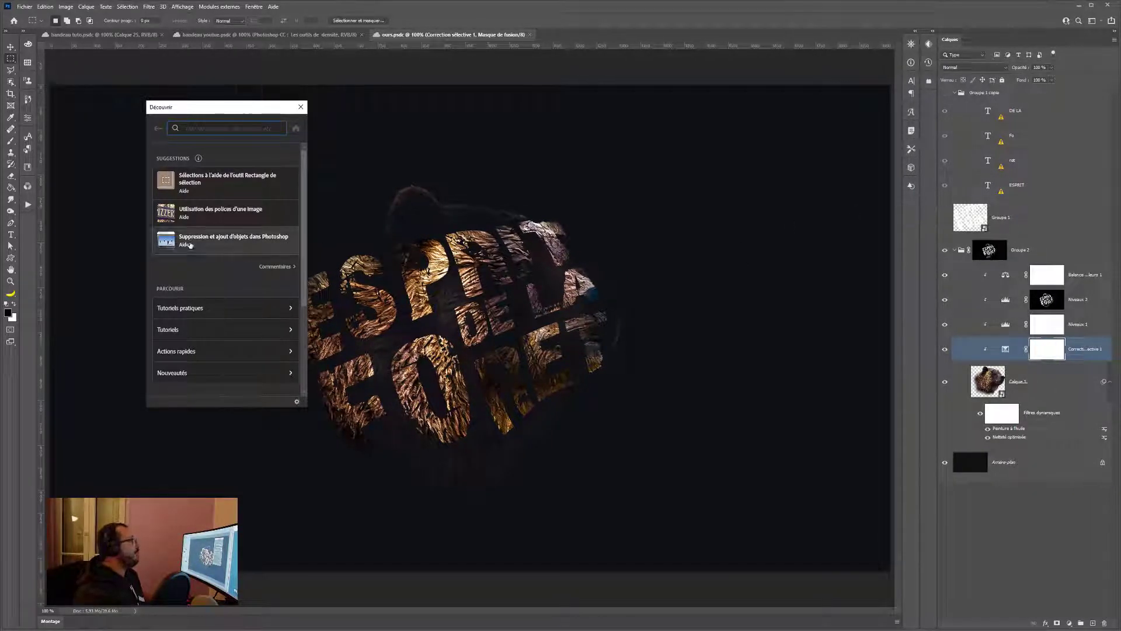
Expand the Commentaires option below the suggestions, then browse the list of Tutoriels pratiques.
left_click(275, 267)
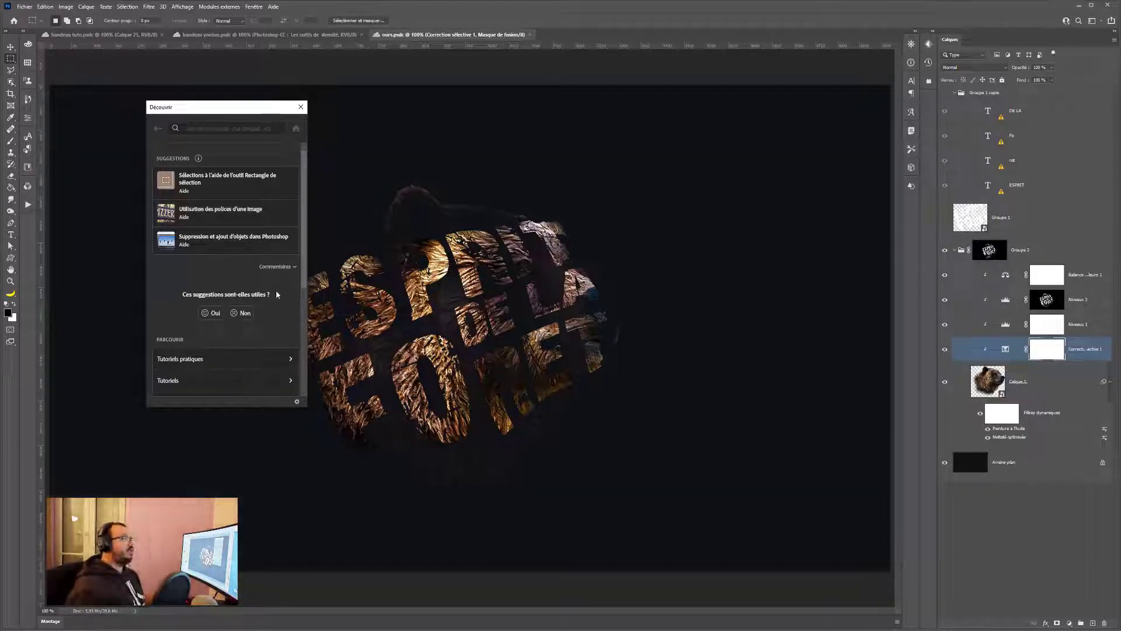
scroll(276, 295, "down", 3)
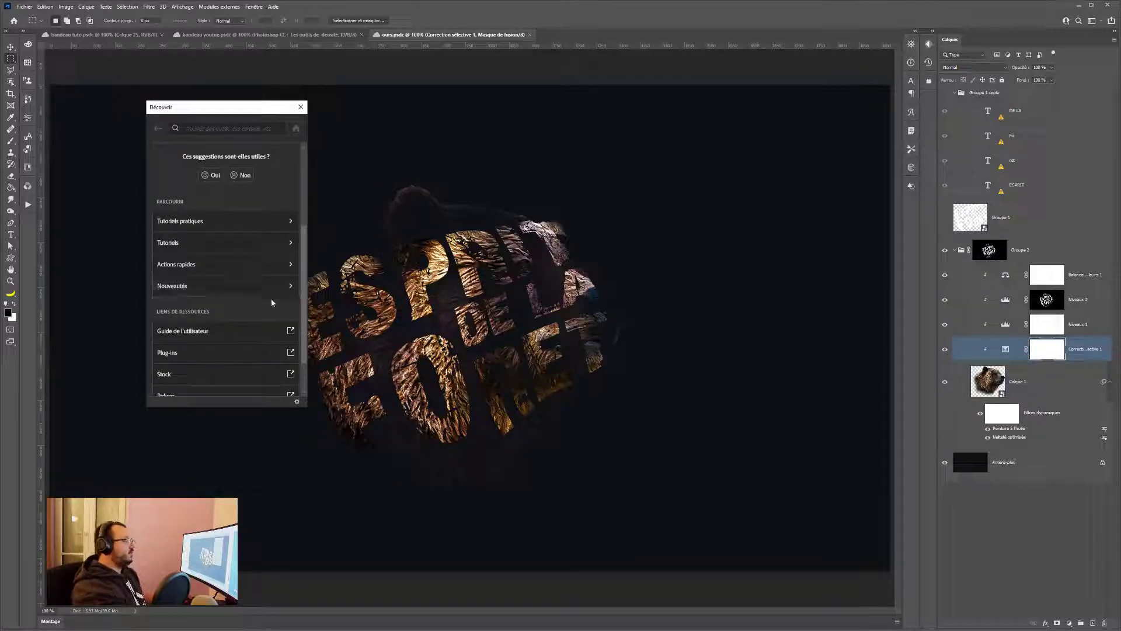
left_click(212, 222)
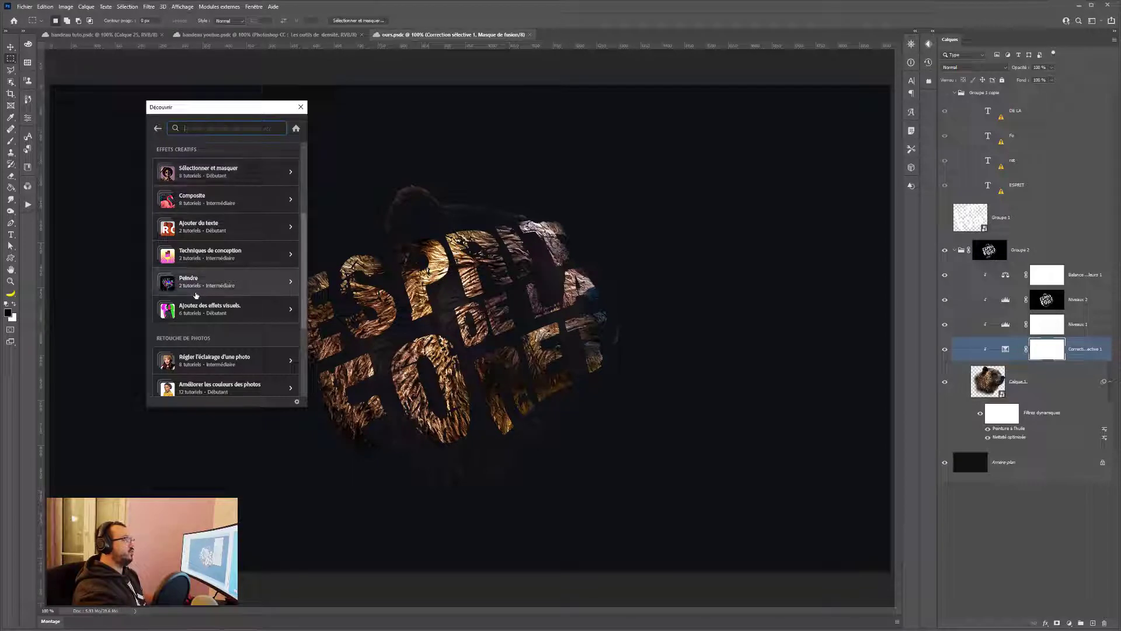
scroll(198, 294, "down", 4)
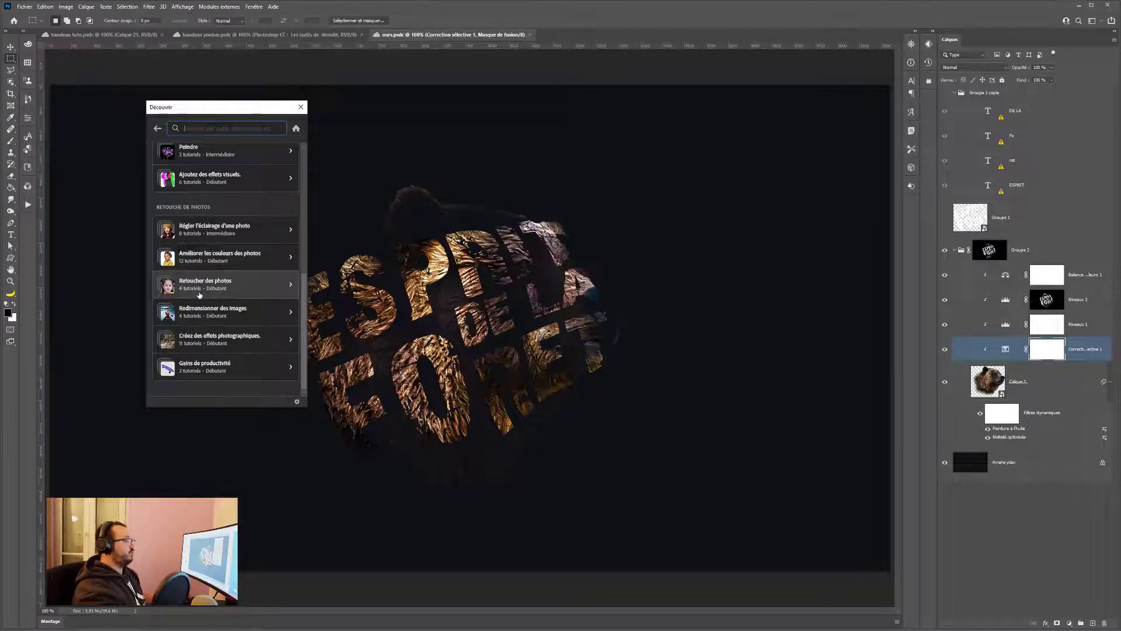
scroll(200, 295, "up", 8)
scroll(200, 295, "up", 1)
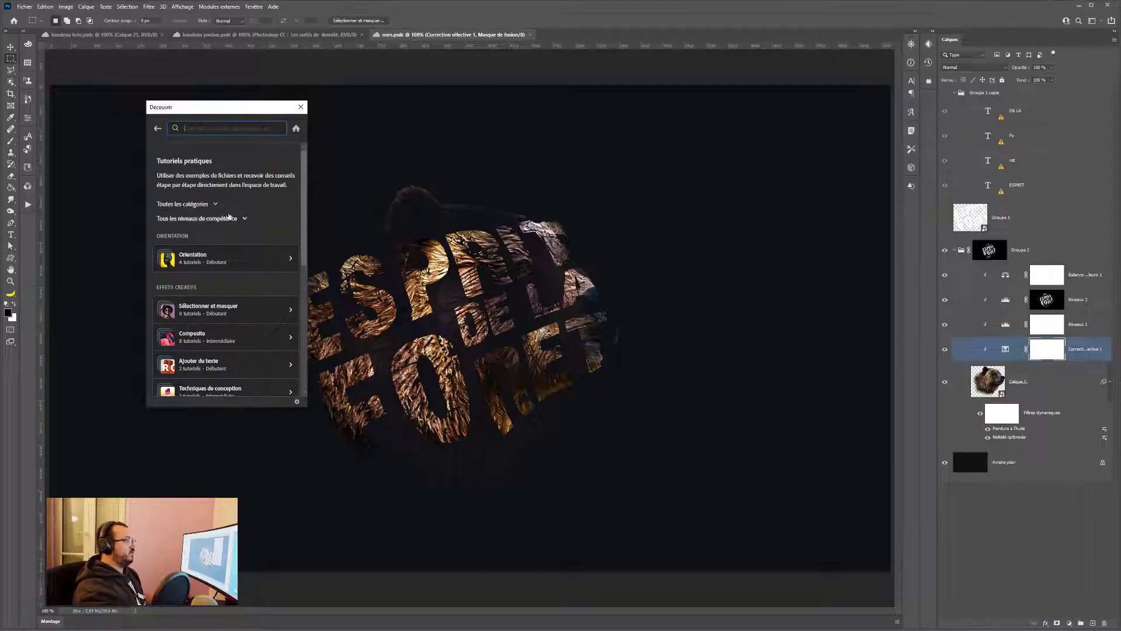
Review the category and skill-level filter choices for the practical tutorials, then return to the Découvrir start page.
left_click(196, 204)
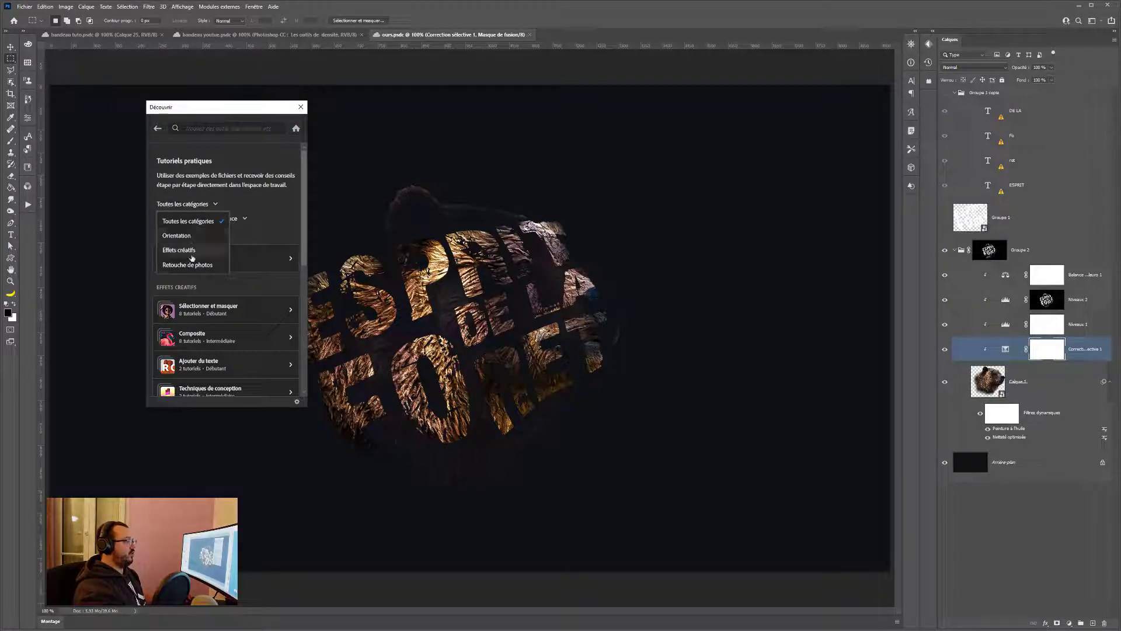
left_click(208, 204)
left_click(228, 219)
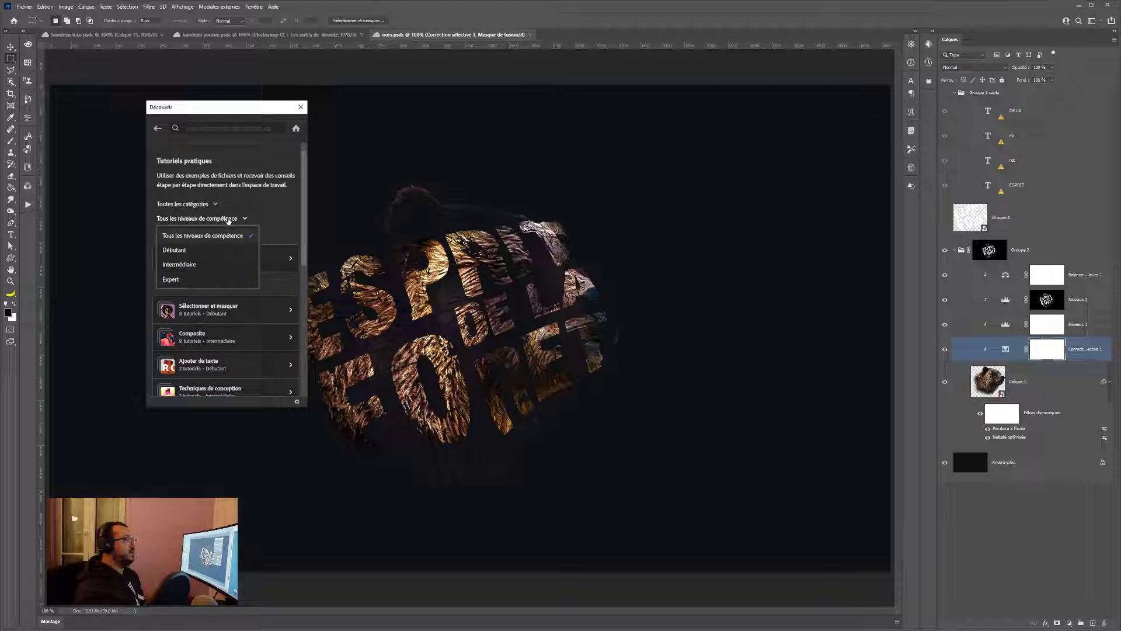
left_click(196, 204)
left_click(159, 132)
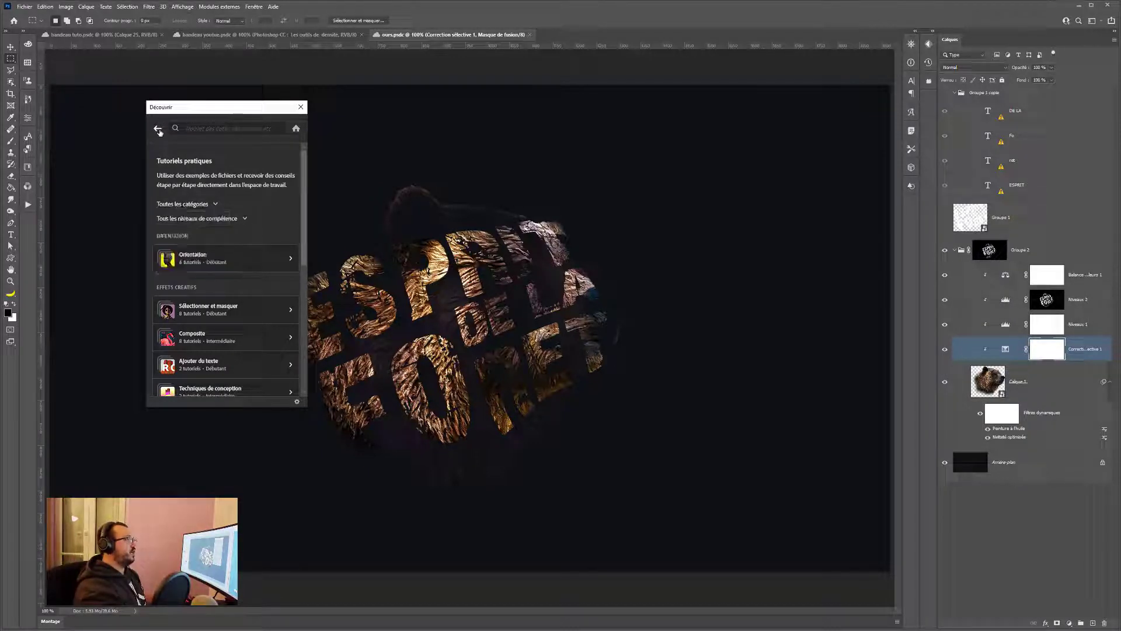
left_click(158, 130)
Browse the Tutoriels collection through its photo retouching courses and return to the Découvrir start page.
scroll(200, 283, "down", 1)
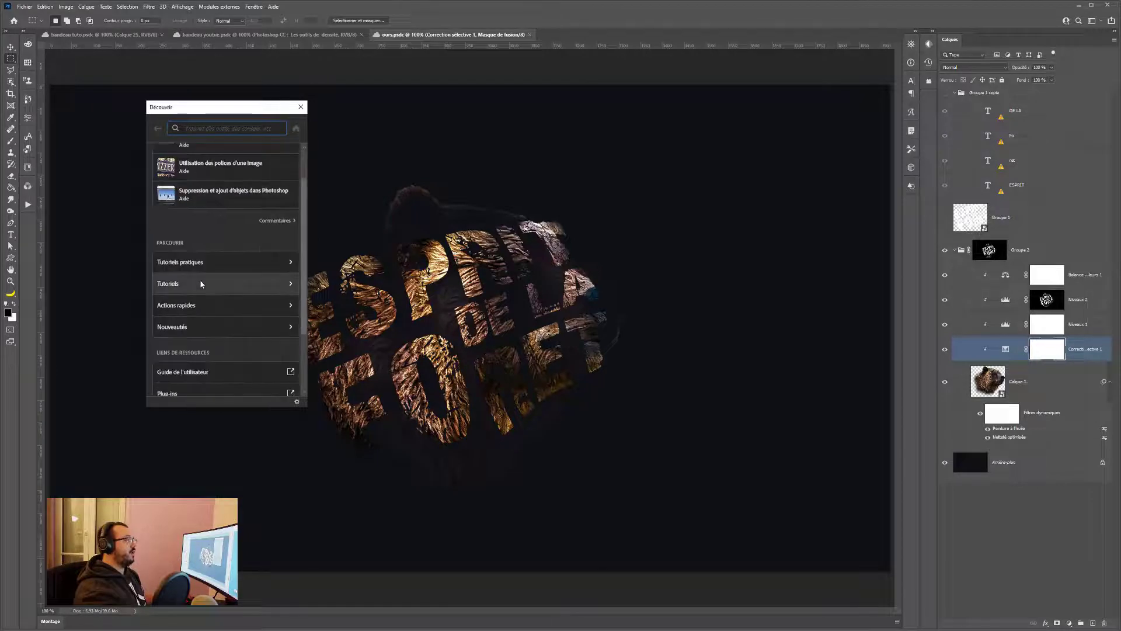
scroll(200, 279, "down", 1)
left_click(194, 239)
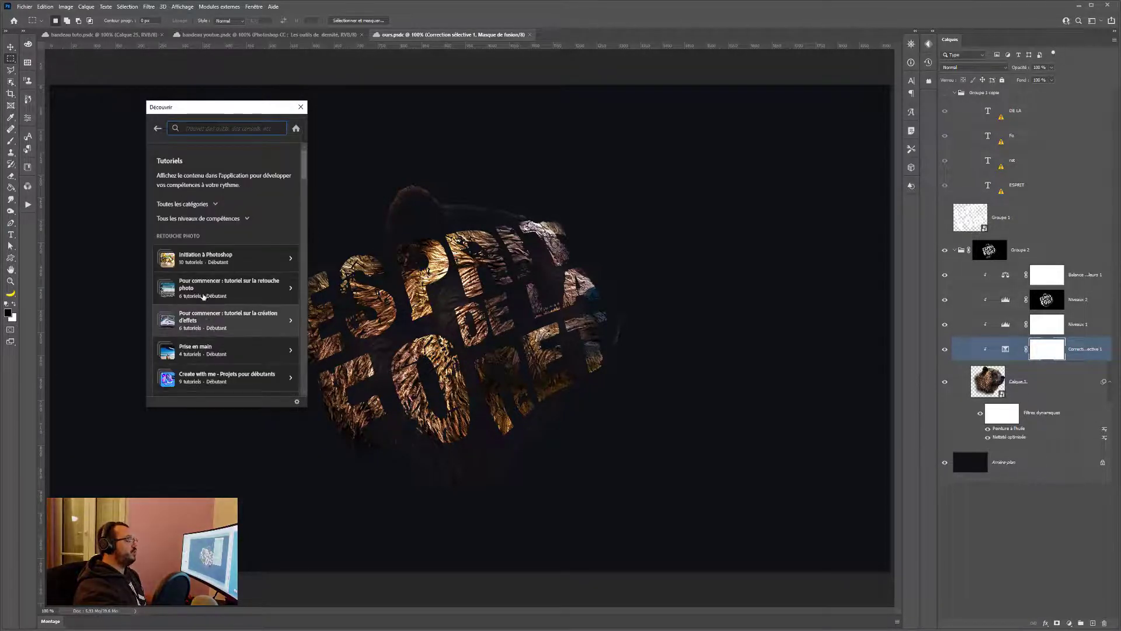
scroll(217, 296, "down", 10)
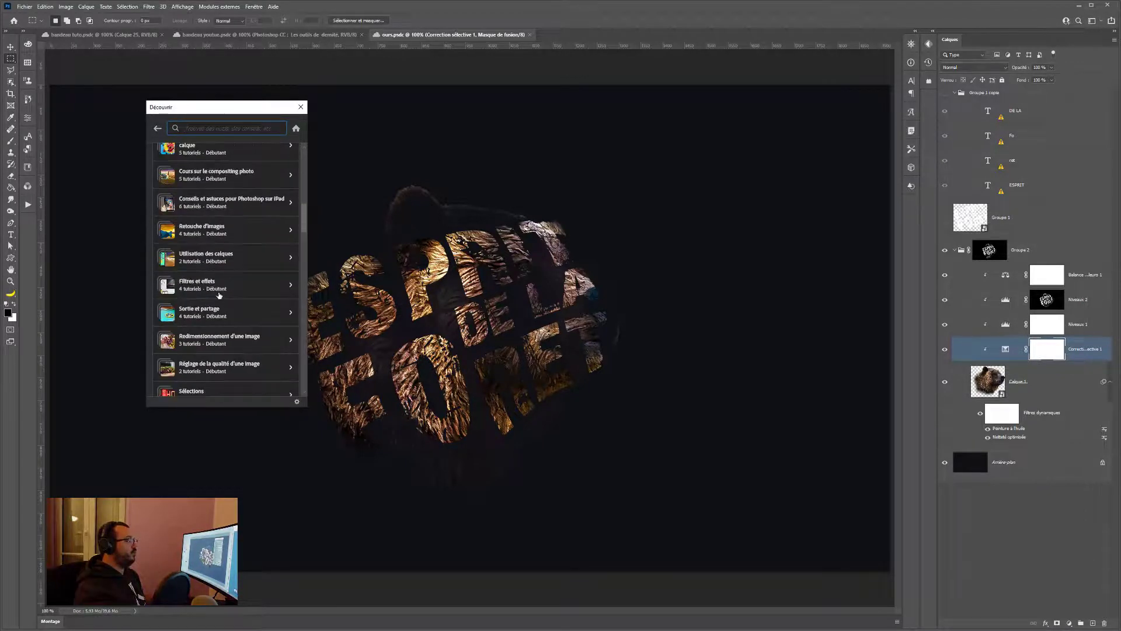
scroll(219, 297, "down", 5)
left_click(157, 128)
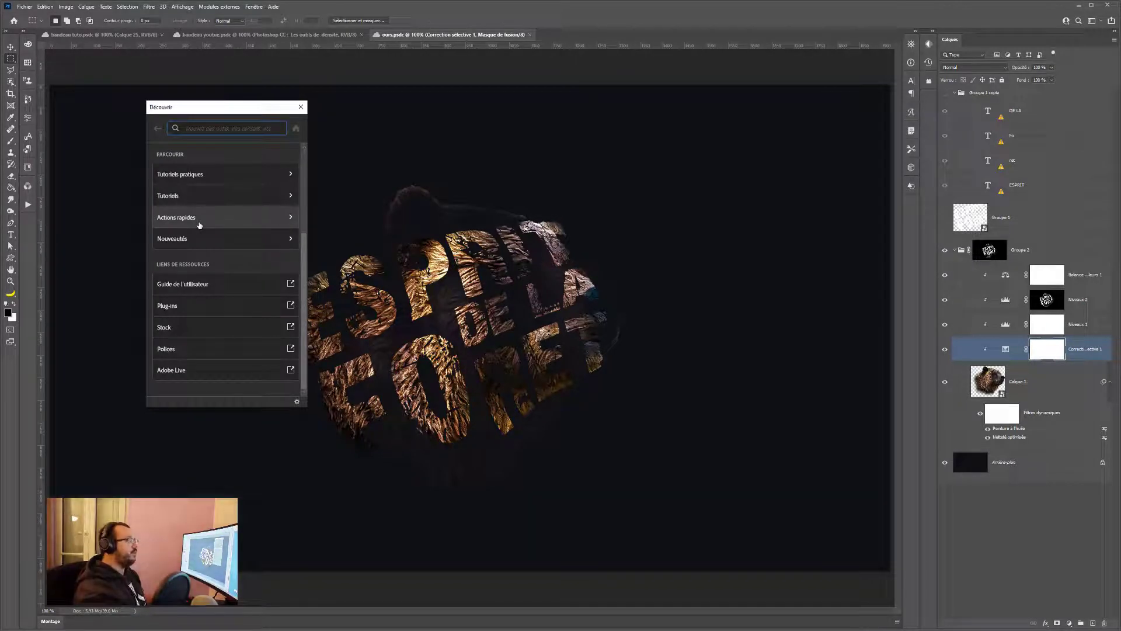
Look through the Actions rapides and the Nouveautés dans Photoshop lists, returning to the Découvrir start page after each.
left_click(199, 224)
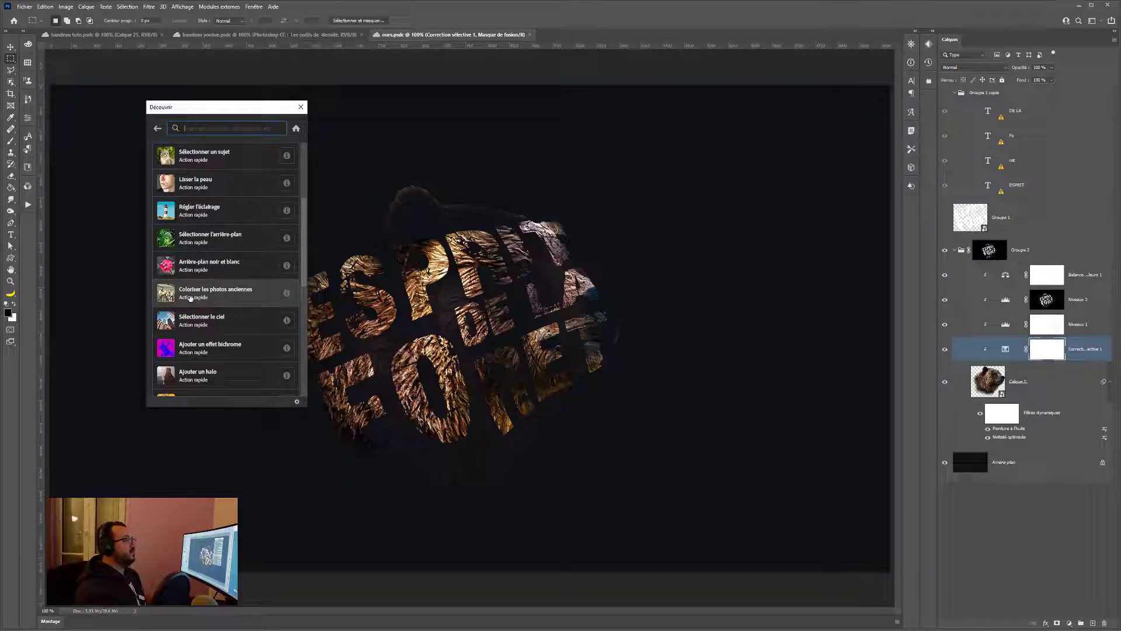
scroll(189, 298, "down", 3)
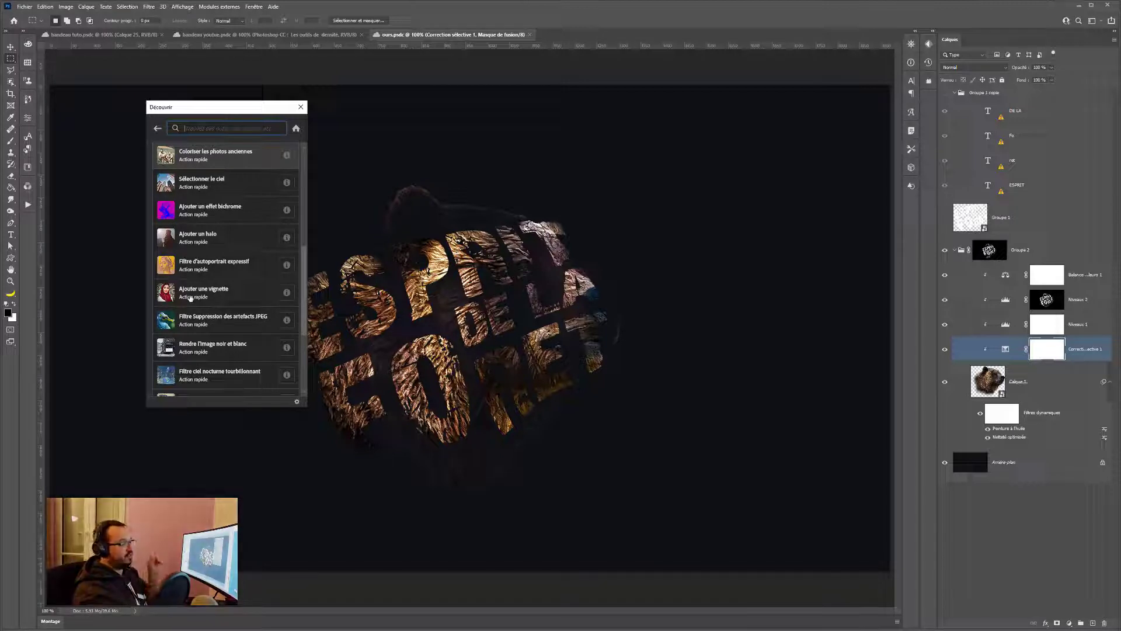
left_click(158, 130)
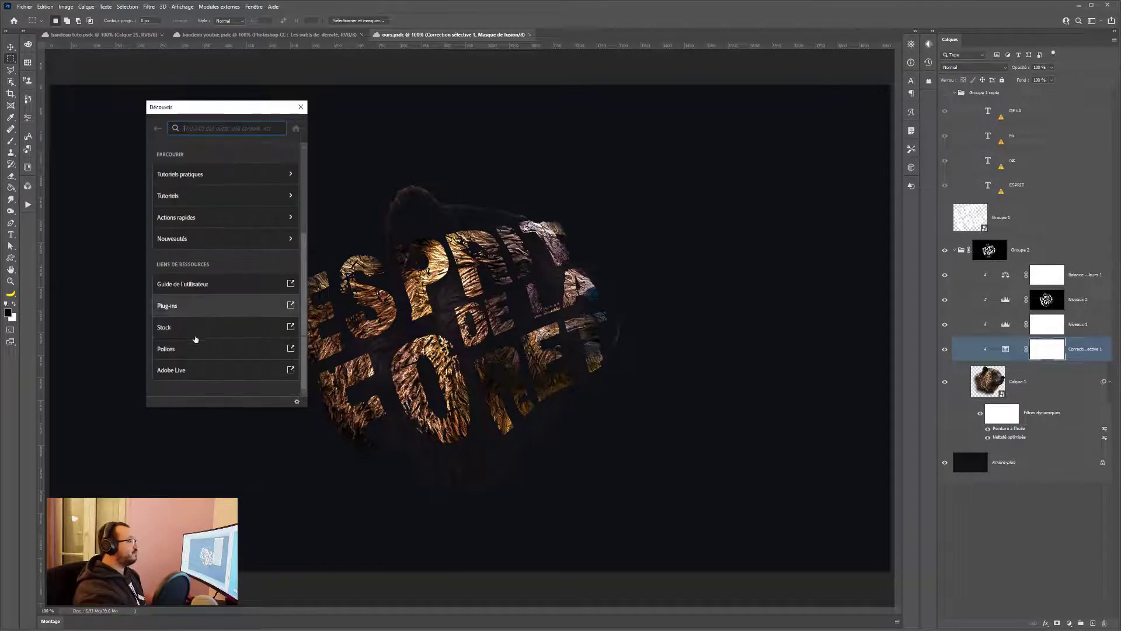
left_click(187, 238)
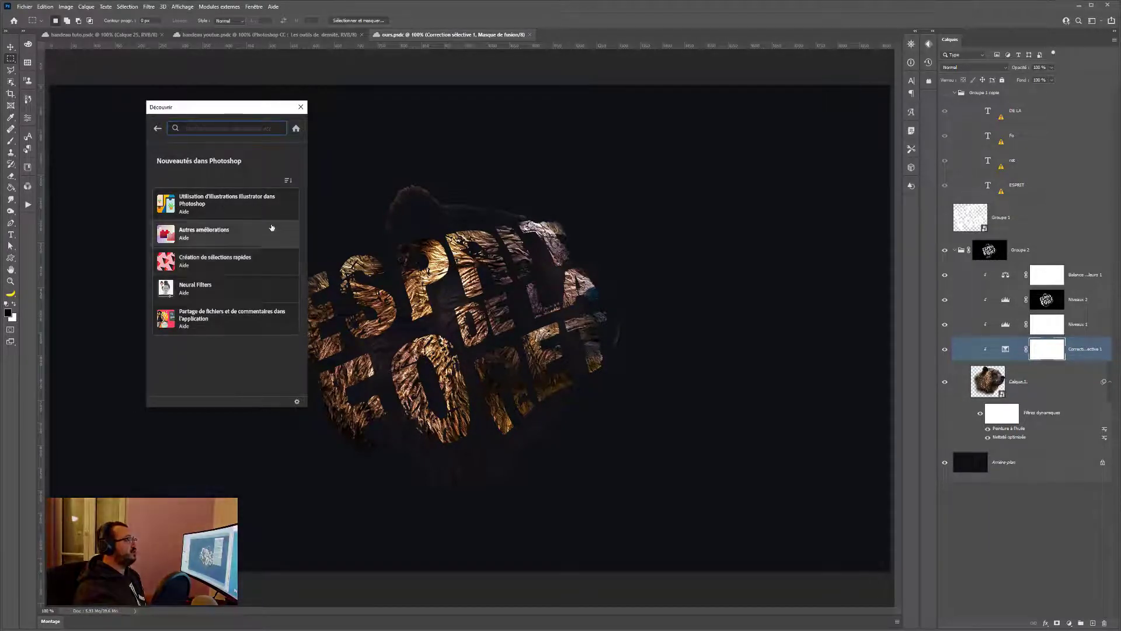
left_click(158, 128)
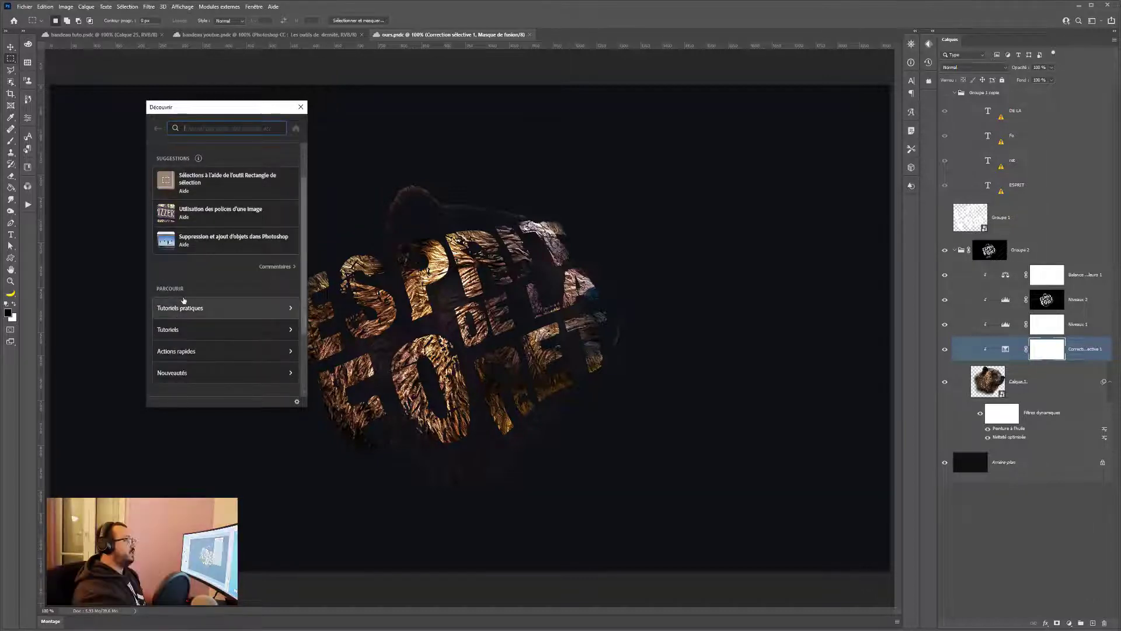
Review the resource links and the Découvrir preferences, then close the preferences without changing any option.
scroll(184, 300, "down", 3)
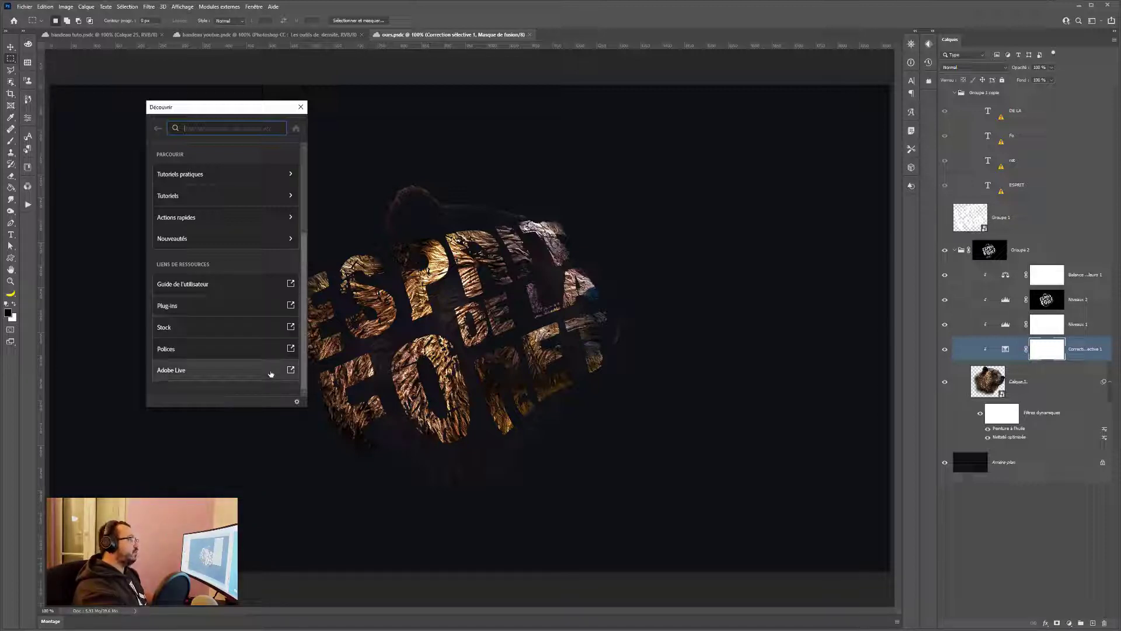
left_click(297, 403)
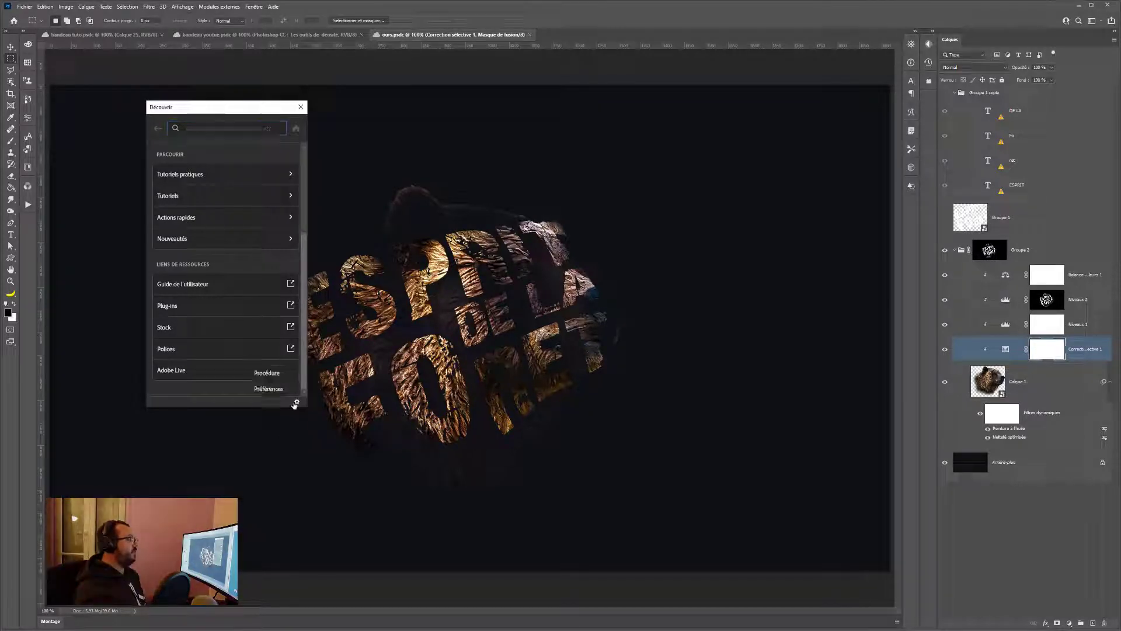
left_click(268, 388)
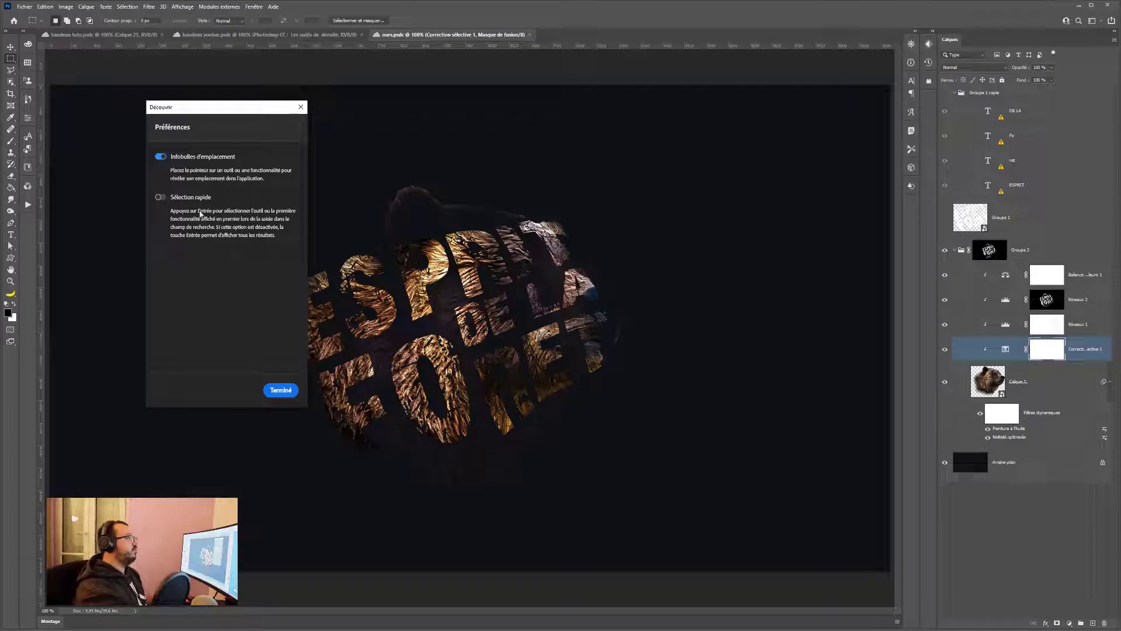
left_click(281, 390)
Open the Procédure help article on the Découvrir feature and read through to its search experience section.
left_click(296, 402)
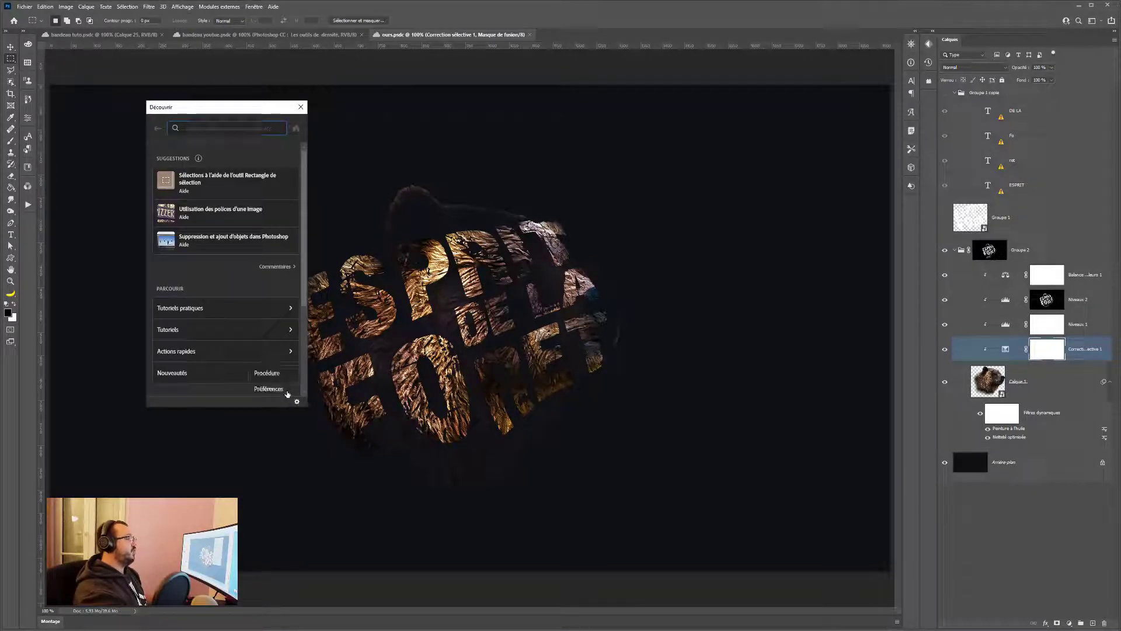
left_click(267, 373)
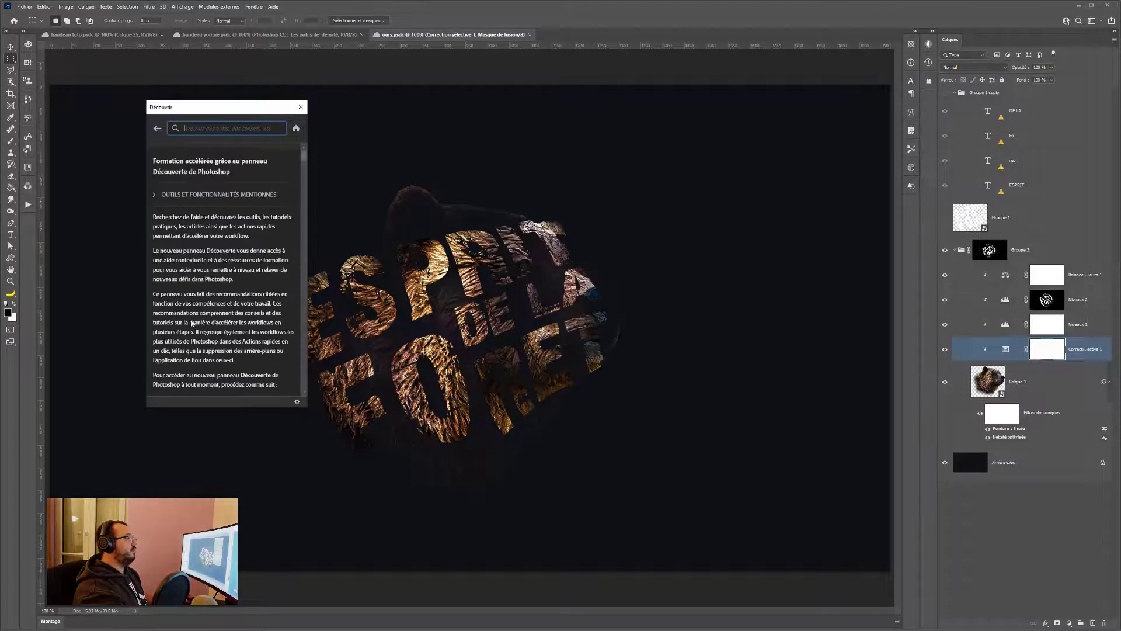
scroll(193, 321, "down", 10)
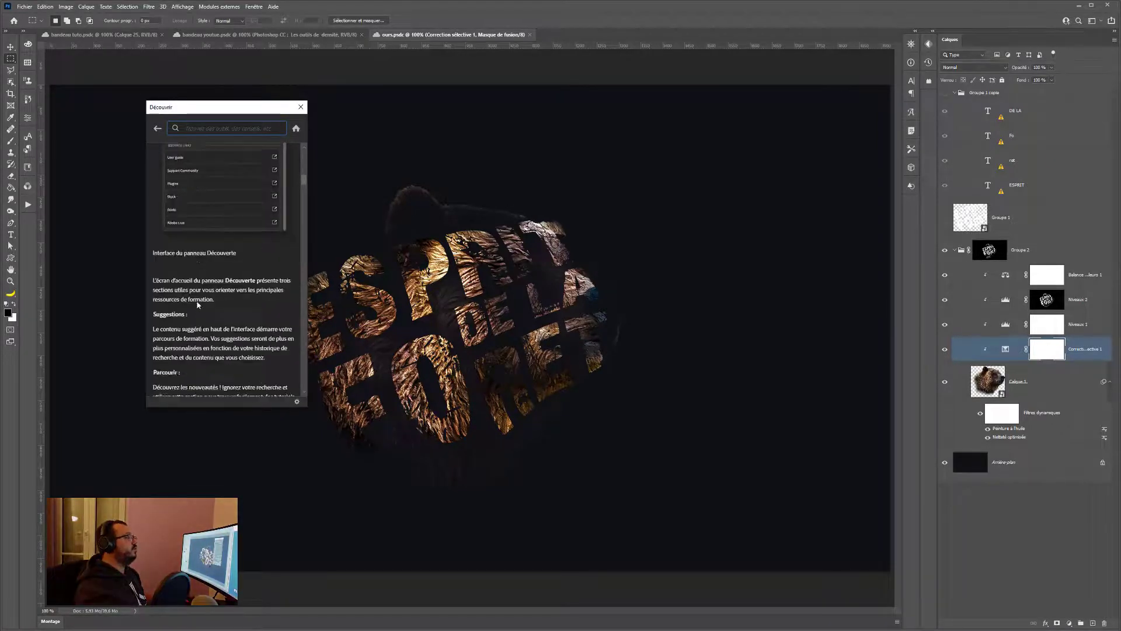
scroll(197, 303, "down", 4)
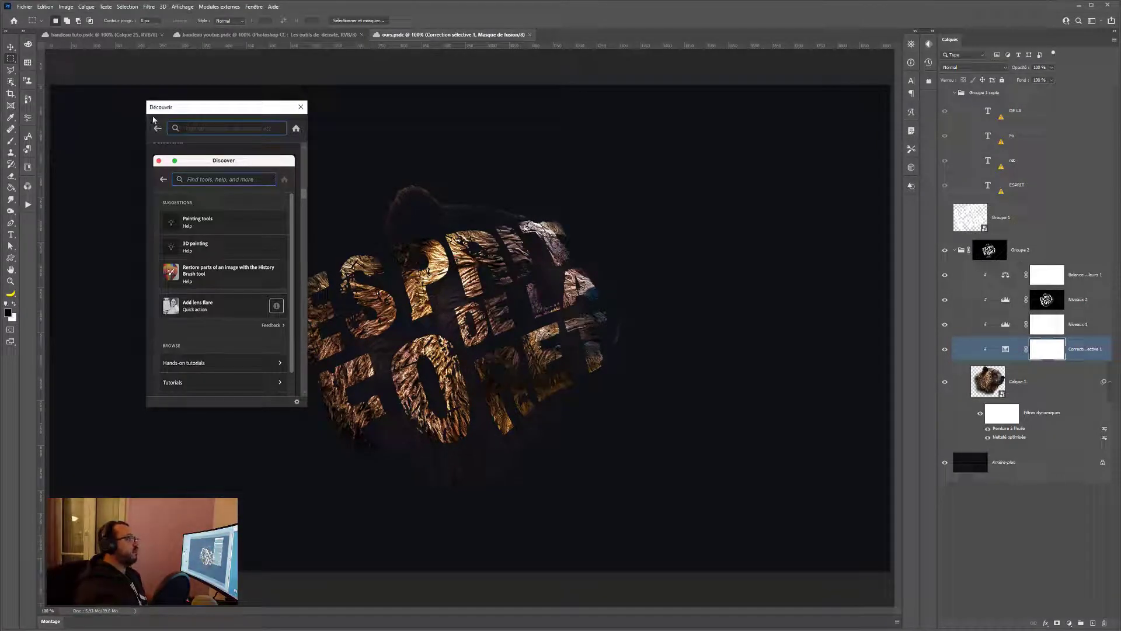
scroll(193, 264, "down", 1)
scroll(193, 264, "down", 3)
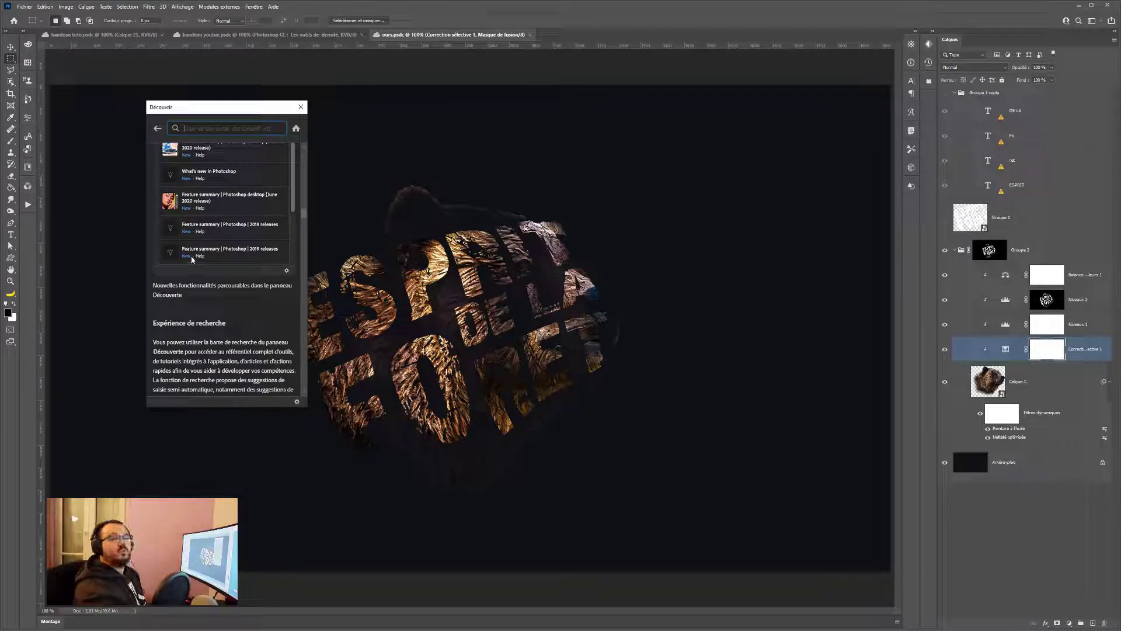
Return to the Découvrir start page, search for "plume" and activate the Outil Plume de courbure from the results.
left_click(157, 128)
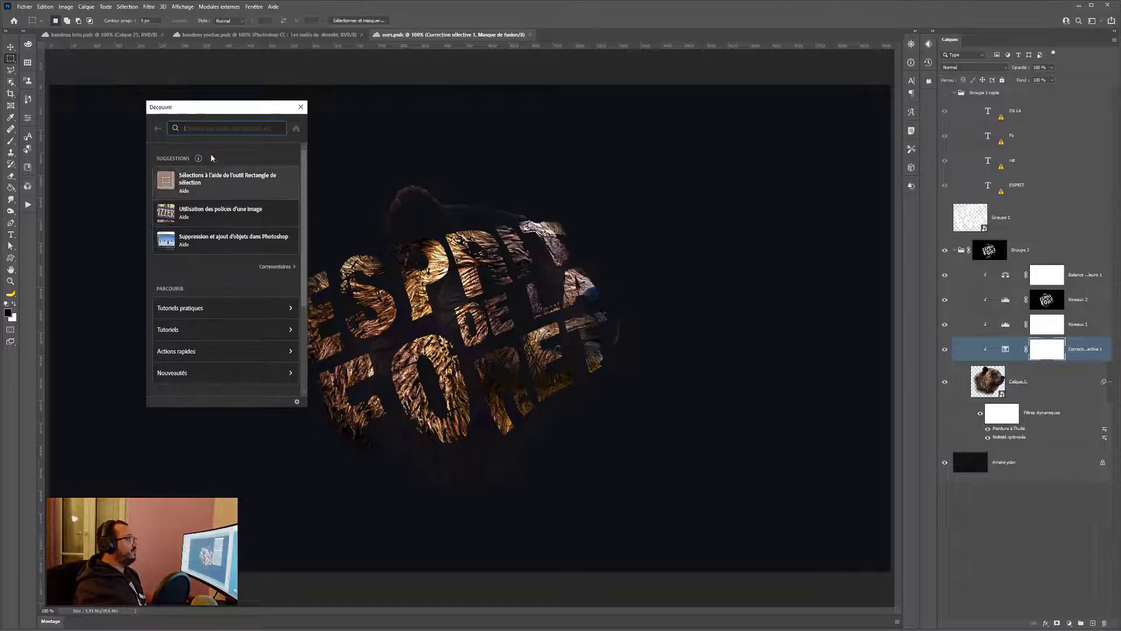
left_click(185, 127)
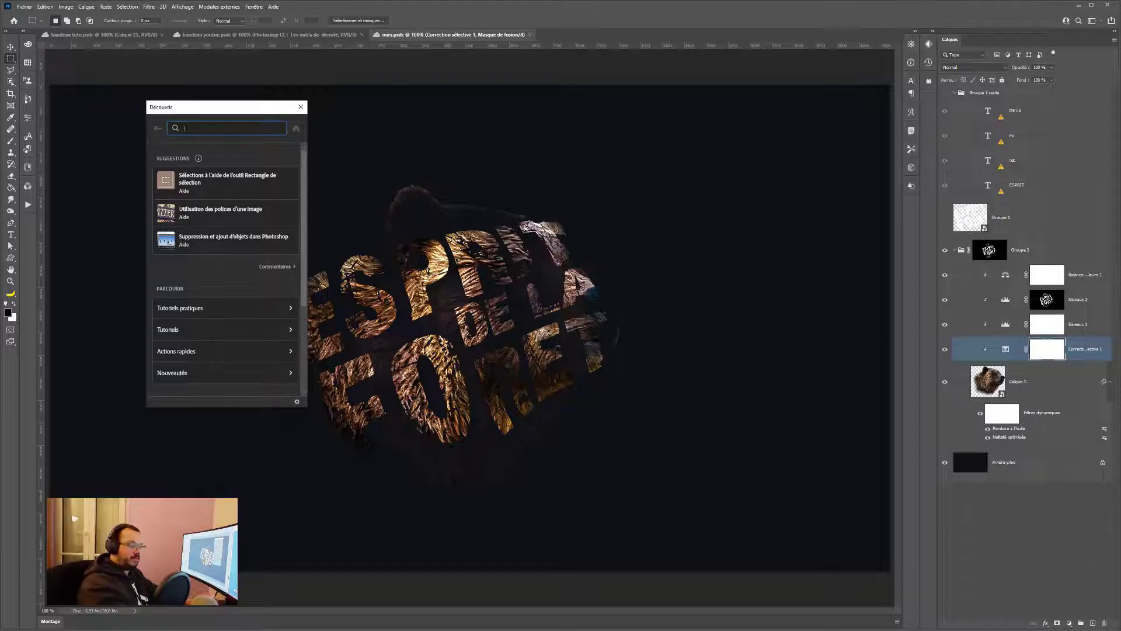
type("lume")
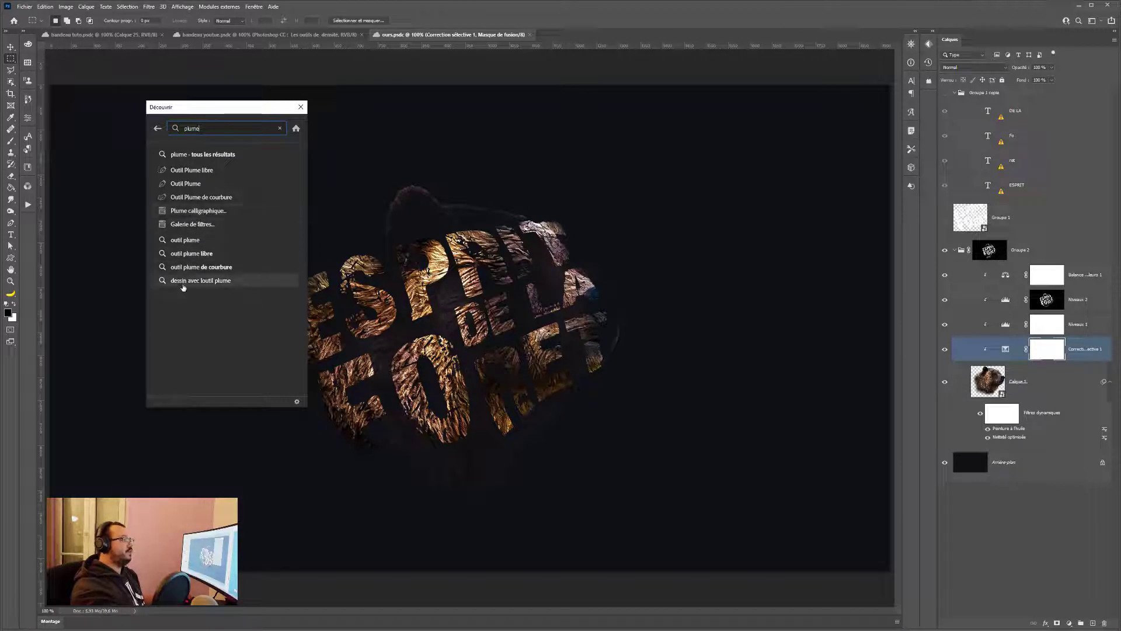
left_click(197, 198)
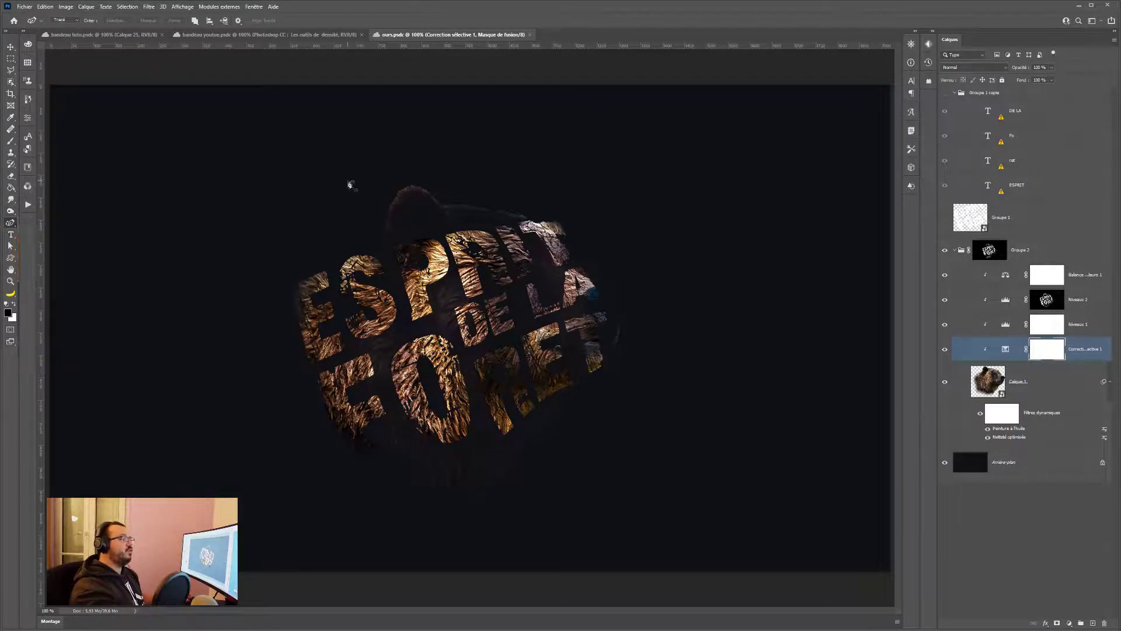
Reopen the Découvrir search, look up "filtre flou gau" and check where the suggested blur filters are located.
key("ctrl+f")
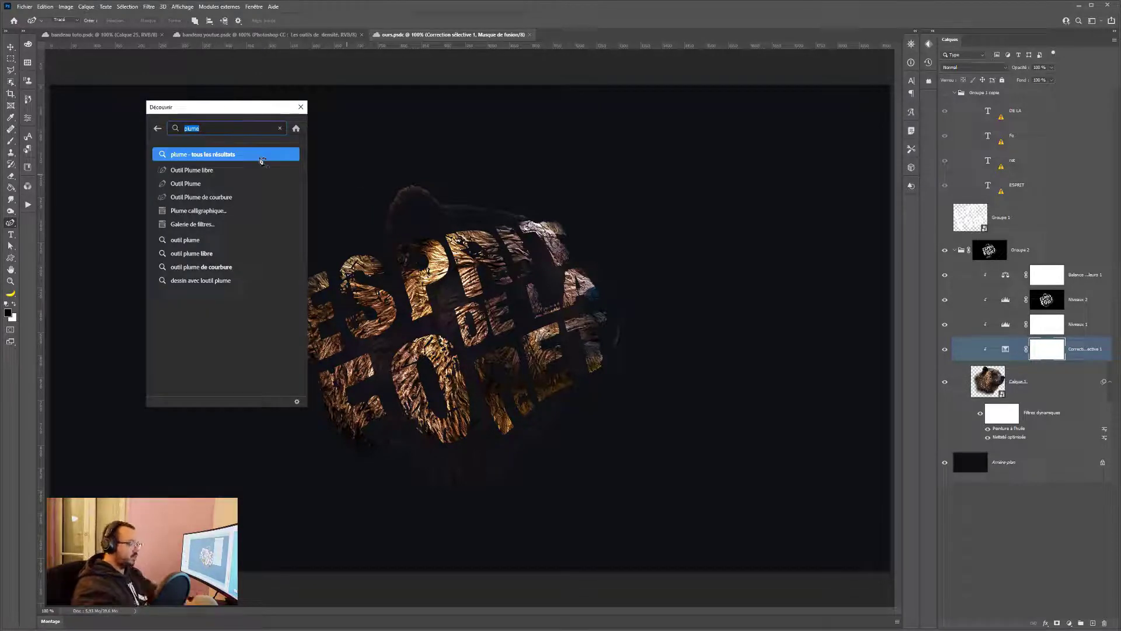
type("filtre flou")
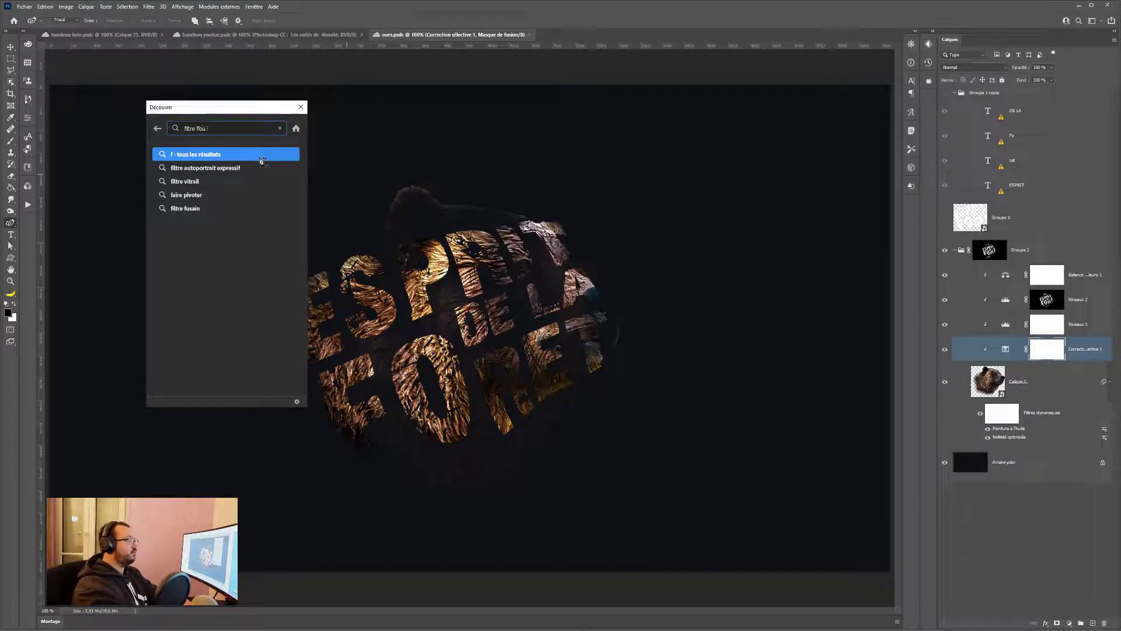
type(" gau")
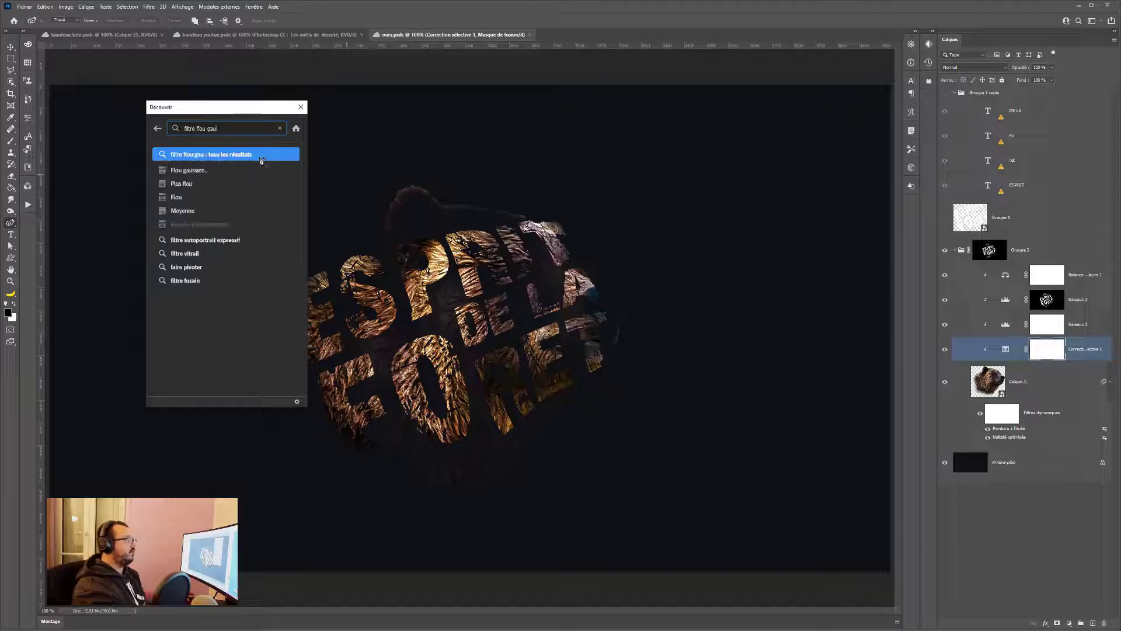
mouse_move(163, 175)
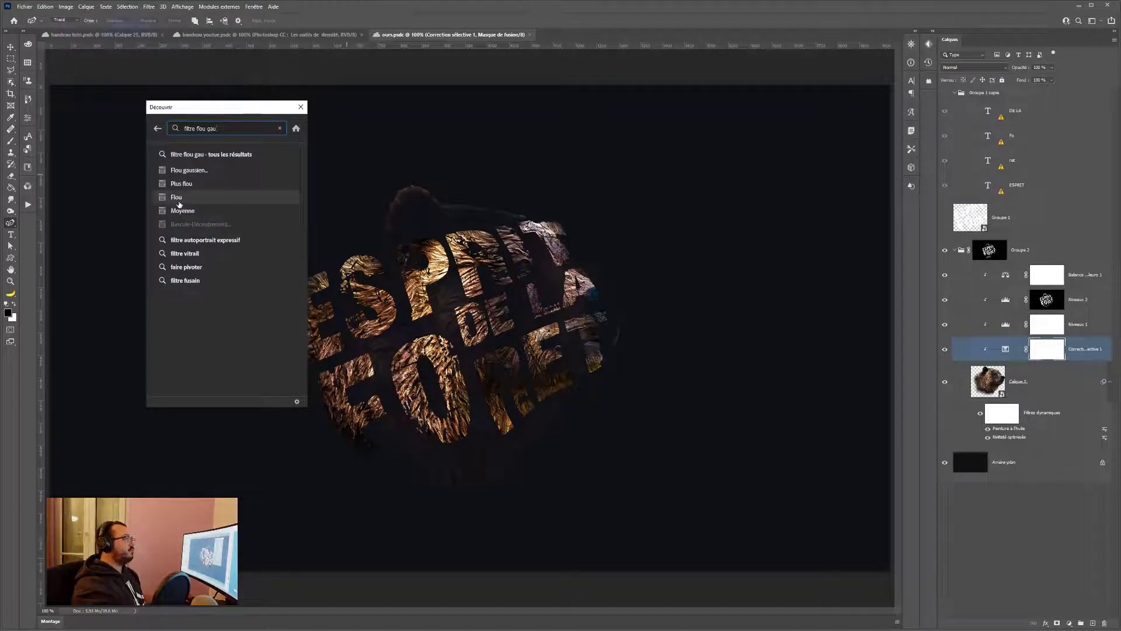
mouse_move(176, 199)
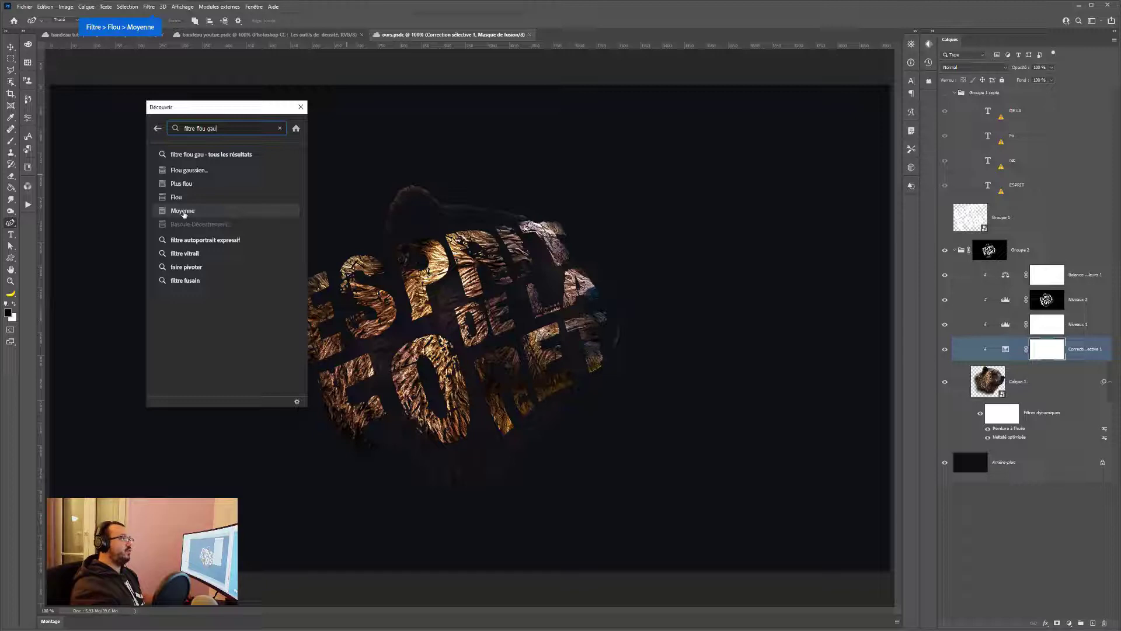
Search for "net" and review the suggested sharpening tools and filters, then return to the start page and close the Découvrir window.
key("ctrl+a")
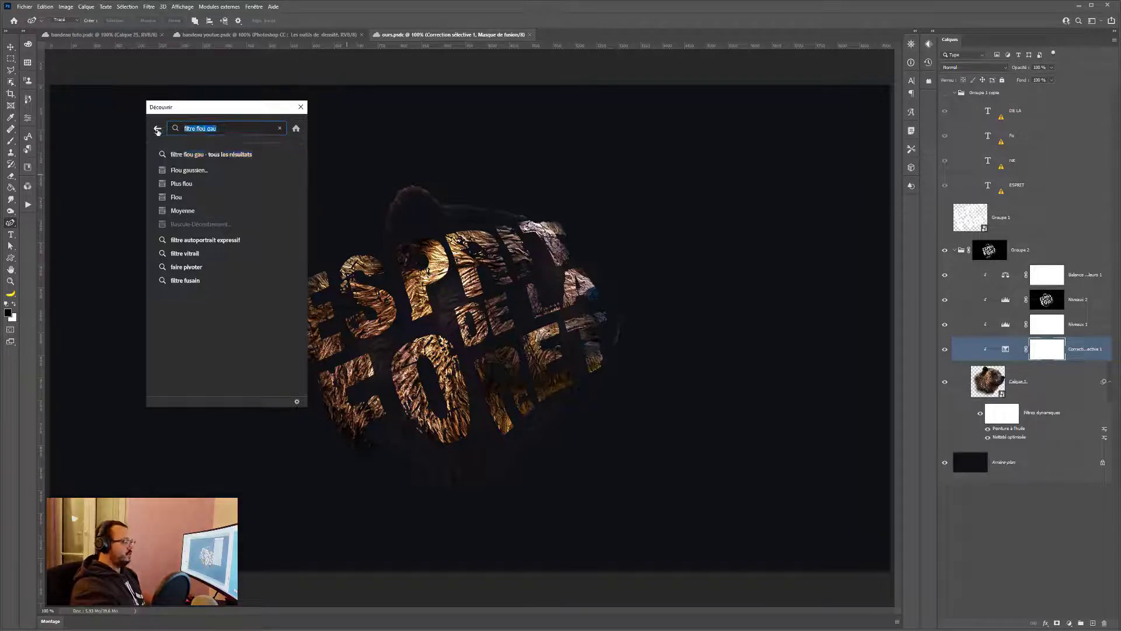
type("net")
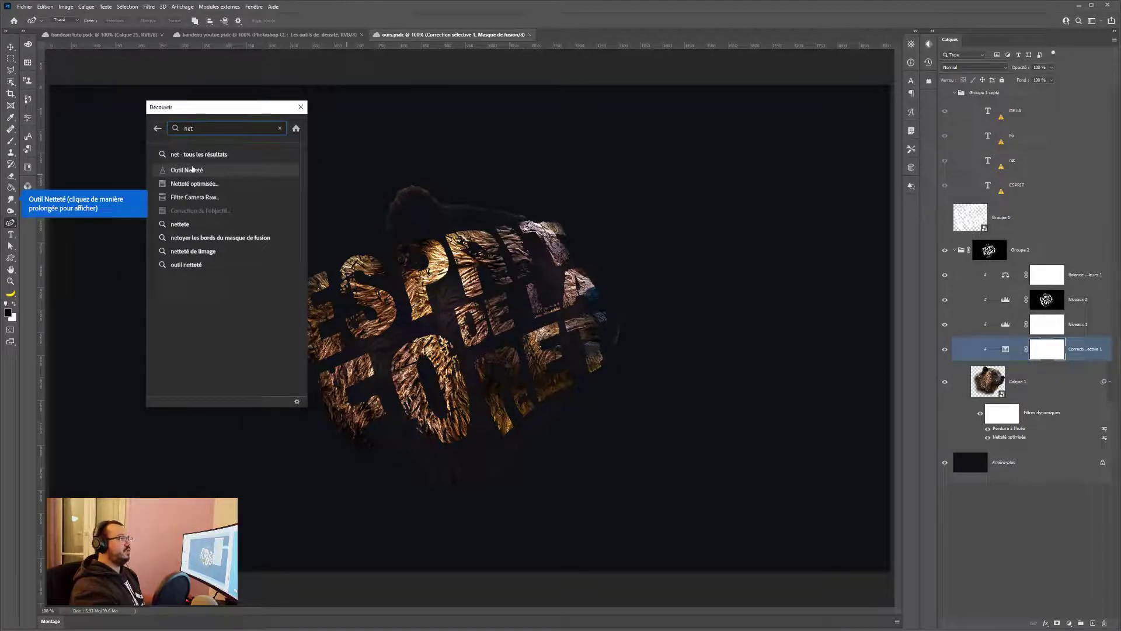
mouse_move(213, 184)
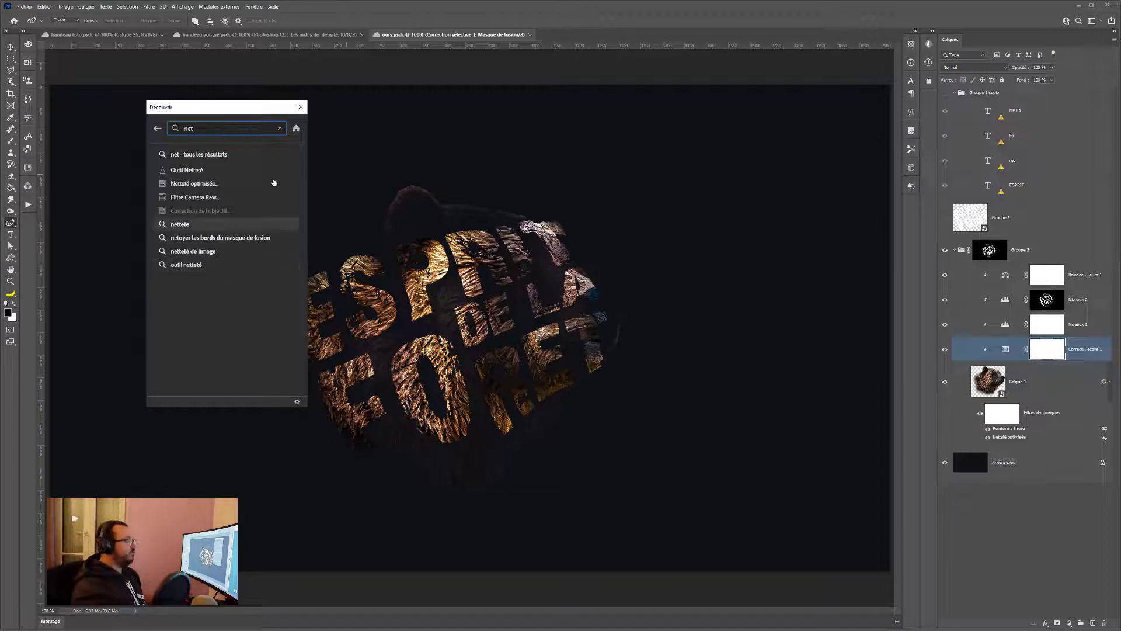
left_click(295, 130)
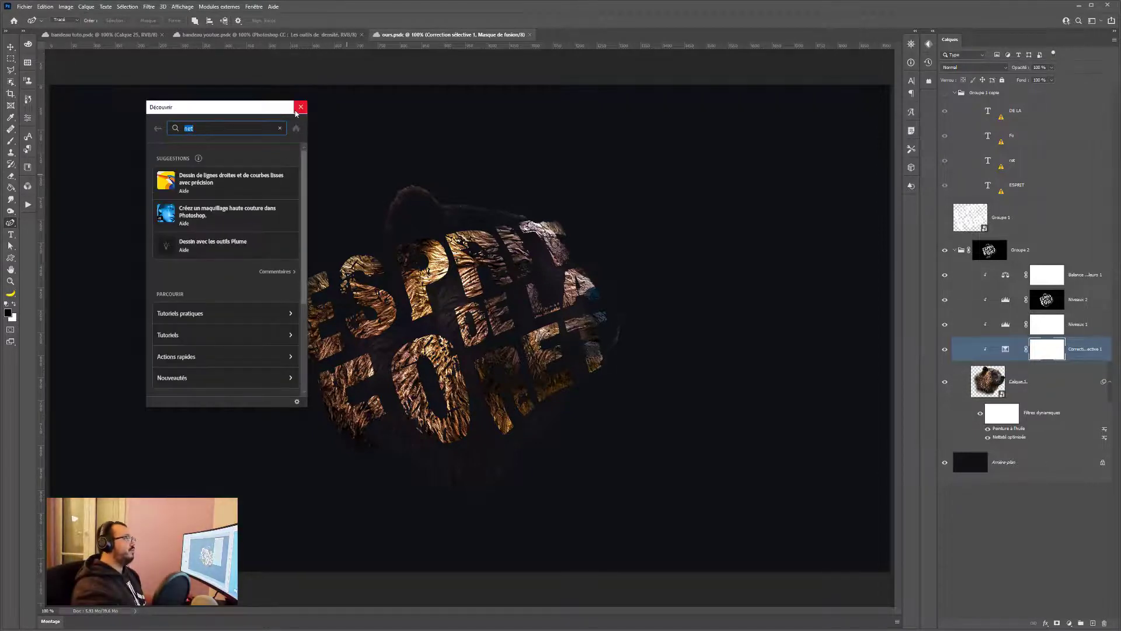
left_click(300, 107)
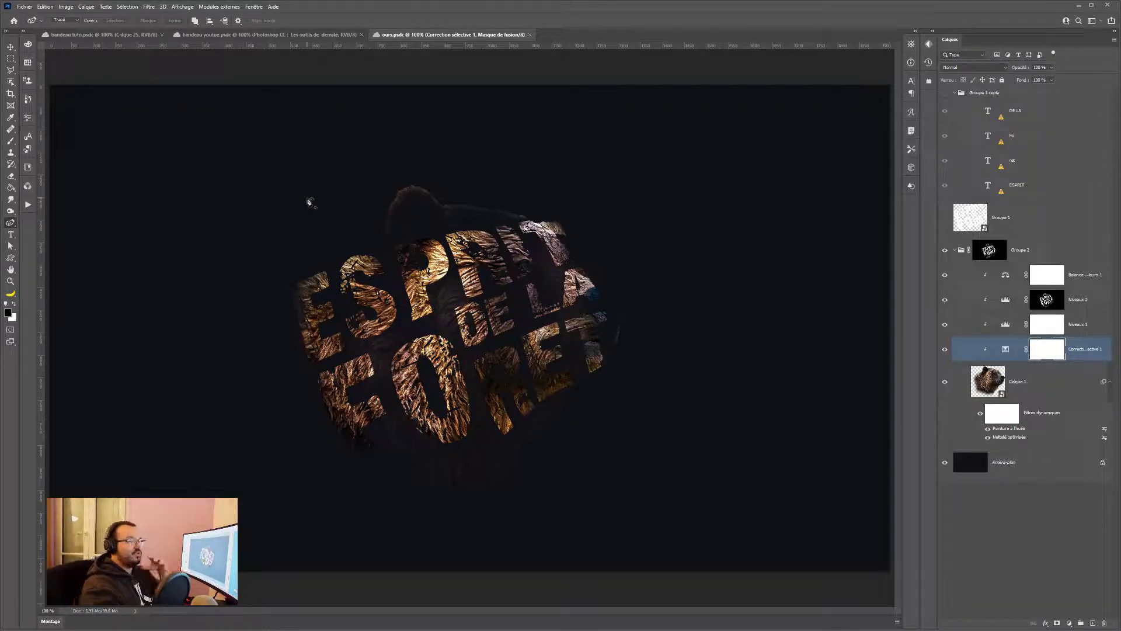